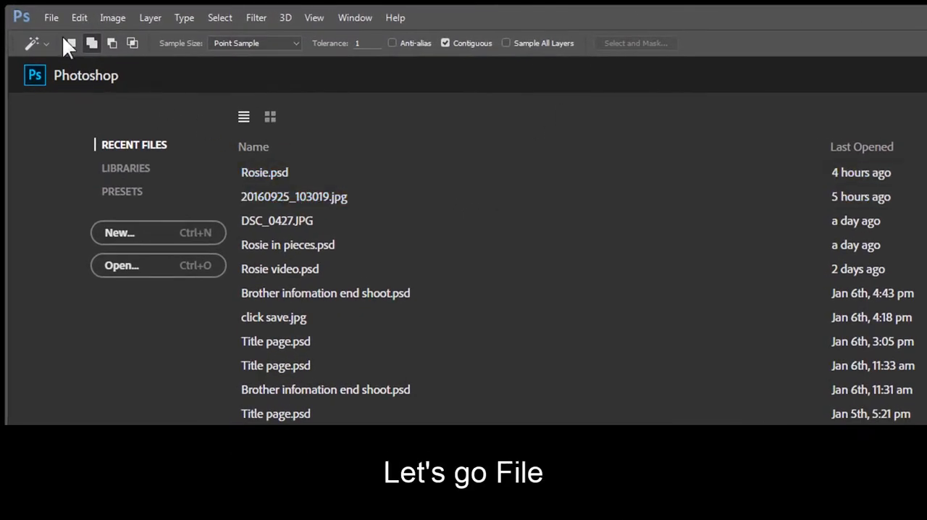
# Open the Rosie.jpg tattoo artwork from the Desktop.
pyautogui.click(52, 17)
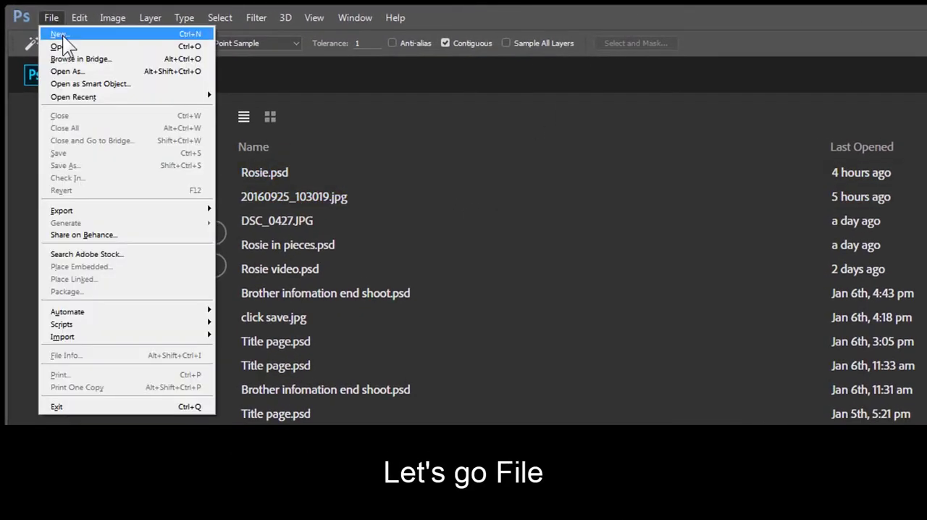
pyautogui.click(101, 50)
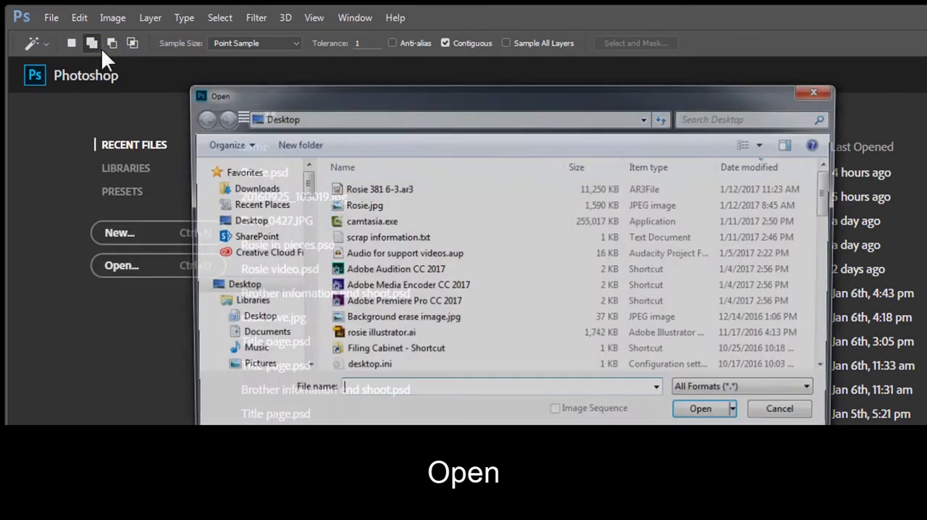
pyautogui.click(362, 205)
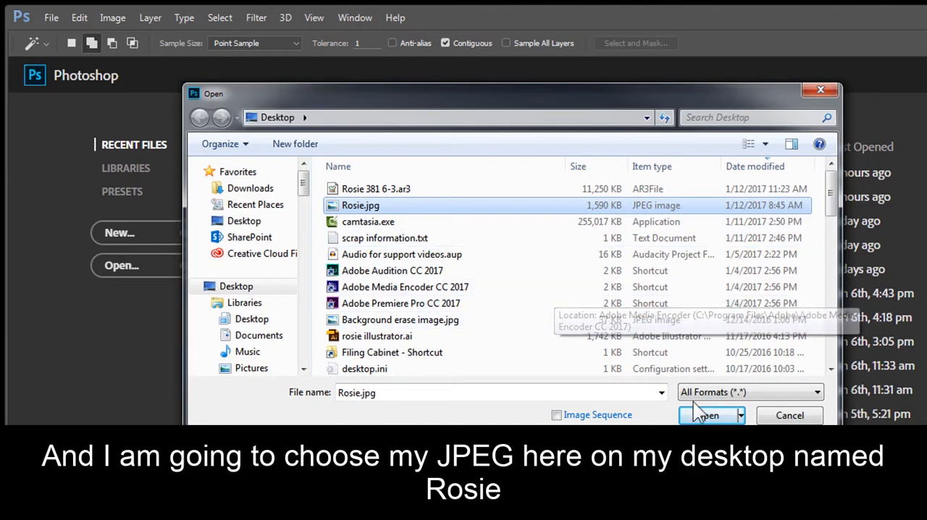
pyautogui.click(708, 416)
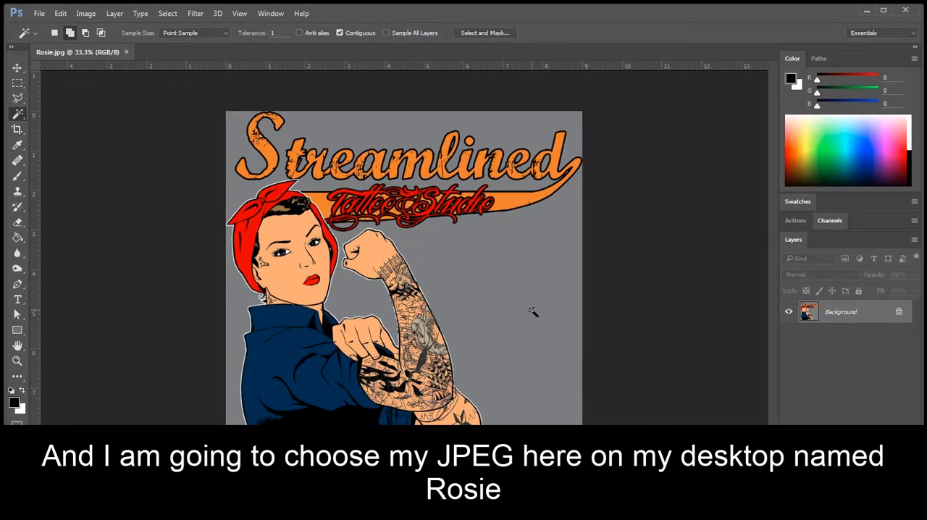
# Fit the whole Rosie image to the window with the Zoom tool.
pyautogui.click(17, 362)
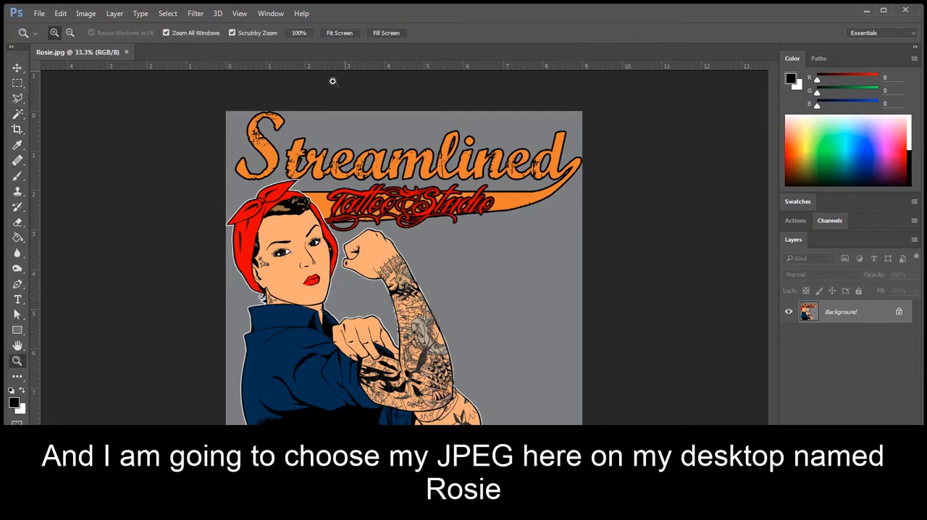
pyautogui.click(340, 33)
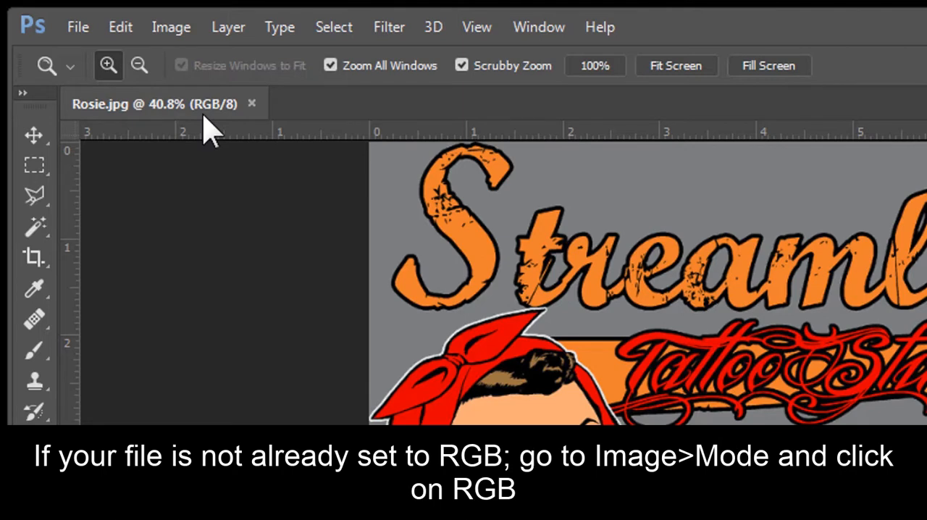
pyautogui.click(171, 27)
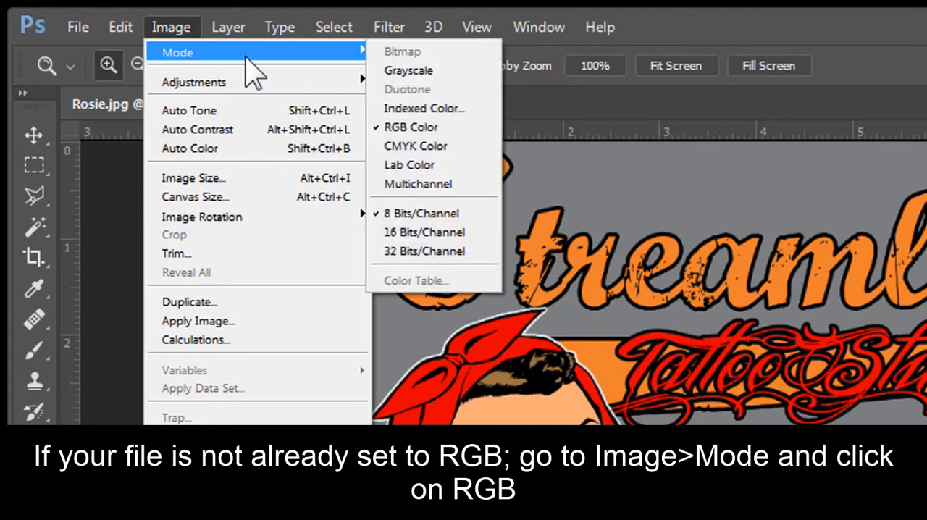
pyautogui.moveTo(217, 53)
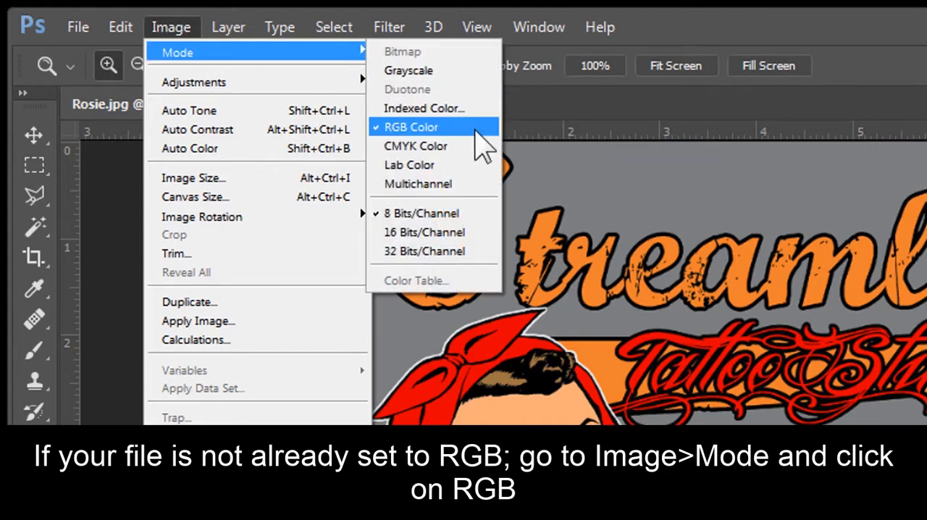
pyautogui.click(525, 134)
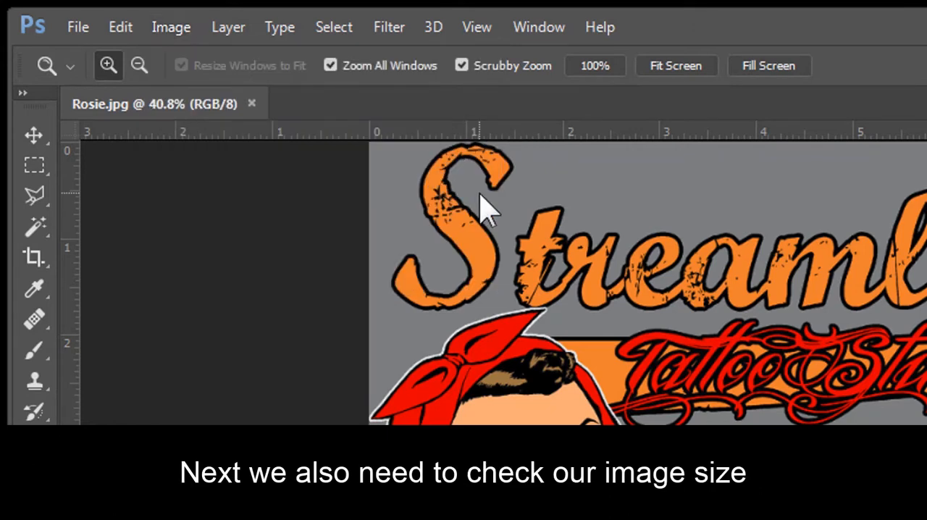
# Set the image size to 11 inches wide at 300 pixels per inch.
pyautogui.click(172, 27)
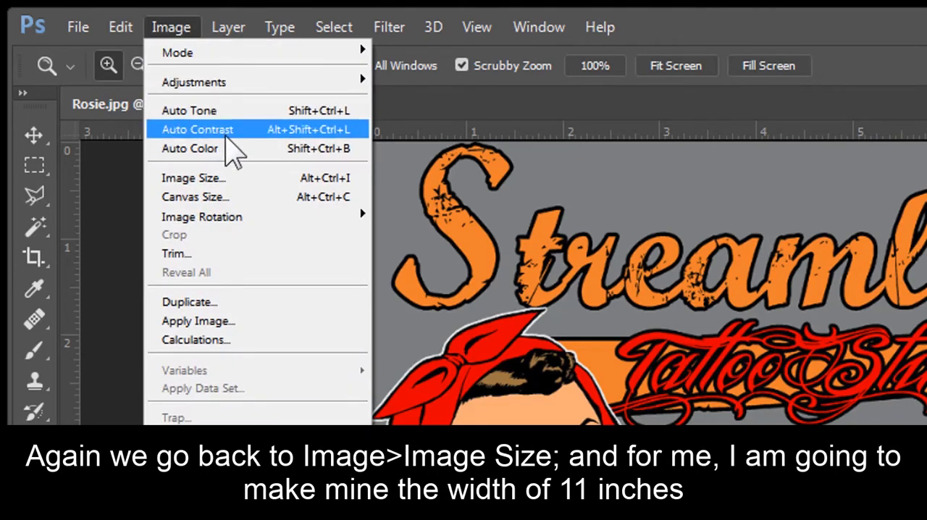
pyautogui.click(194, 178)
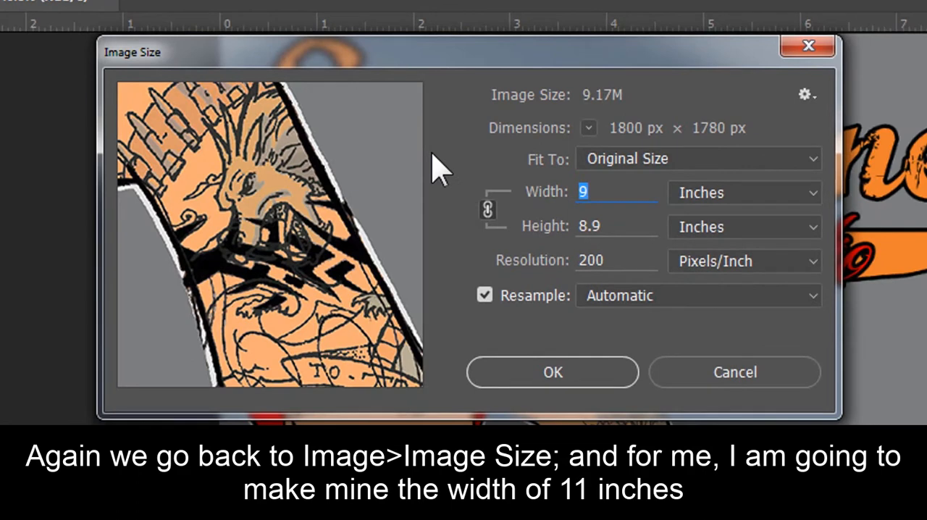
pyautogui.write('11')
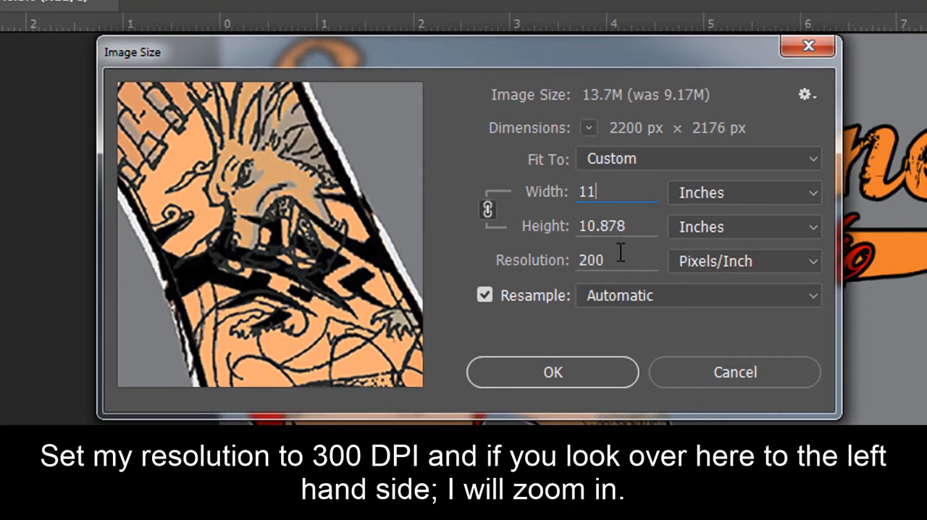
pyautogui.doubleClick(602, 260)
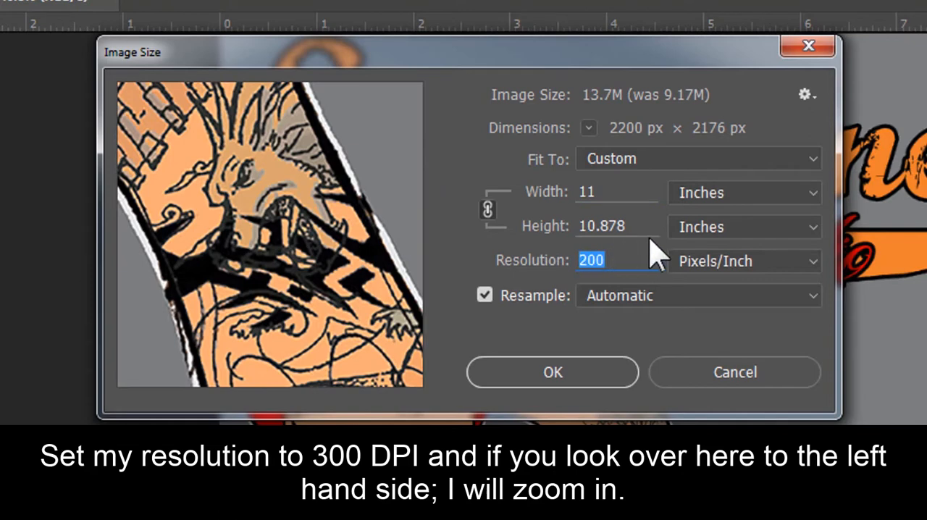
pyautogui.write('300')
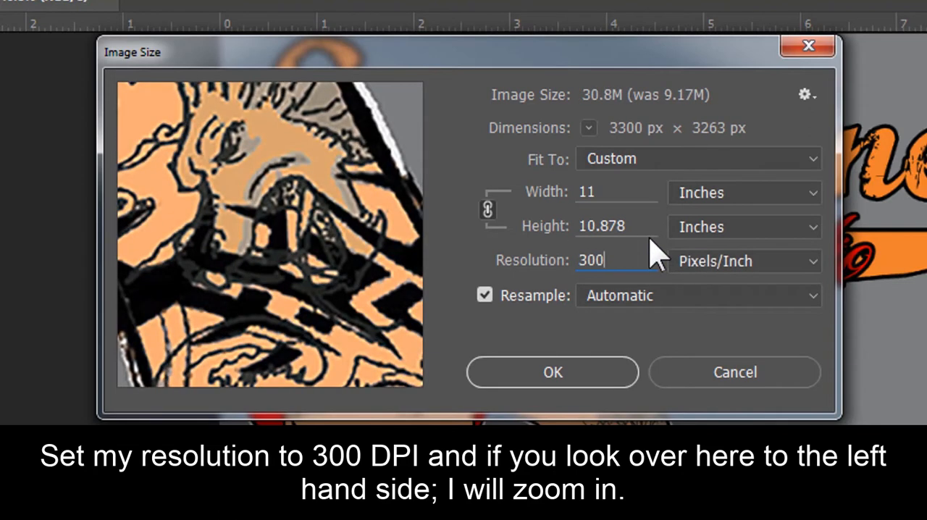
pyautogui.moveTo(271, 234)
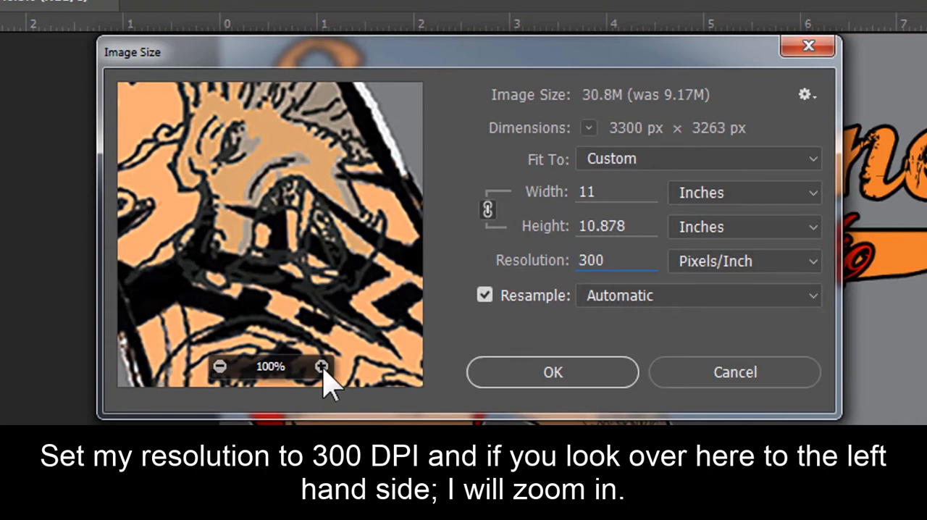
# Compare the 200% resize preview against the original, then apply the 3300 × 3263 px size.
pyautogui.click(322, 368)
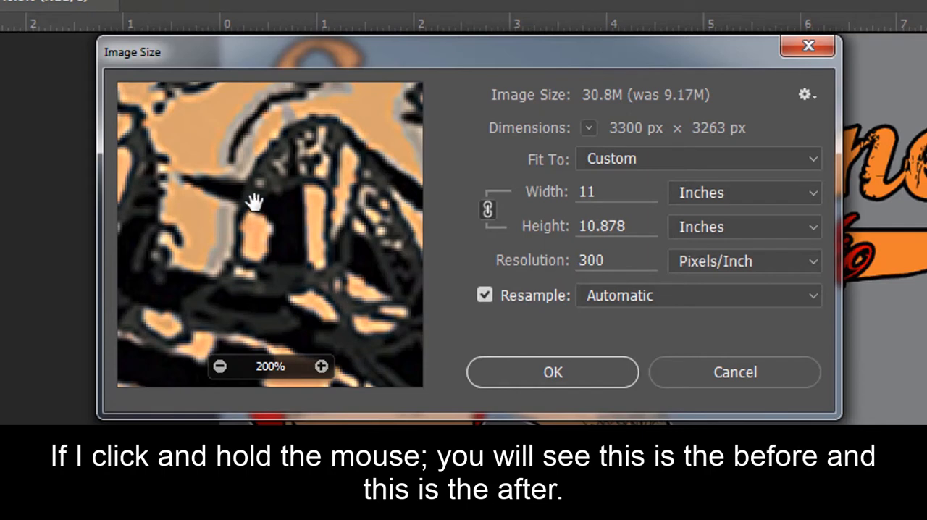
pyautogui.moveTo(255, 200); pyautogui.dragTo(261, 210)
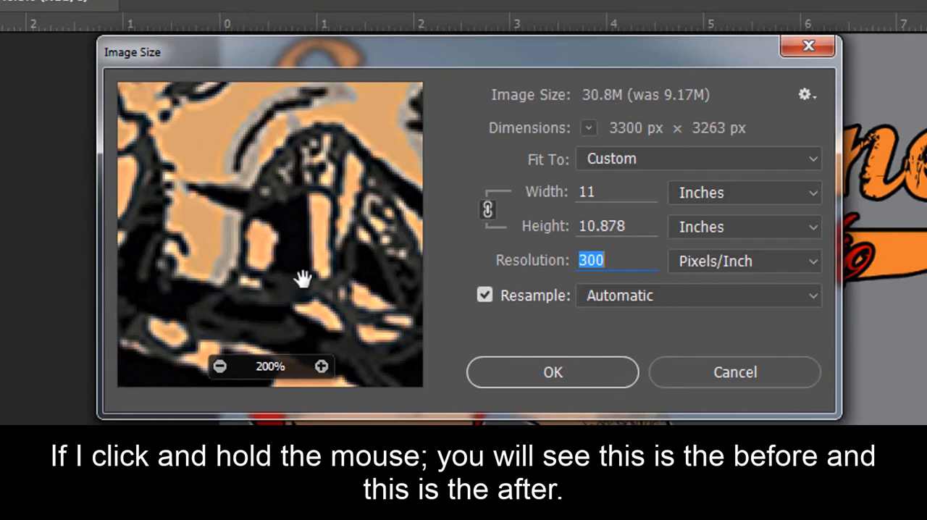
pyautogui.moveTo(295, 273); pyautogui.dragTo(288, 240)
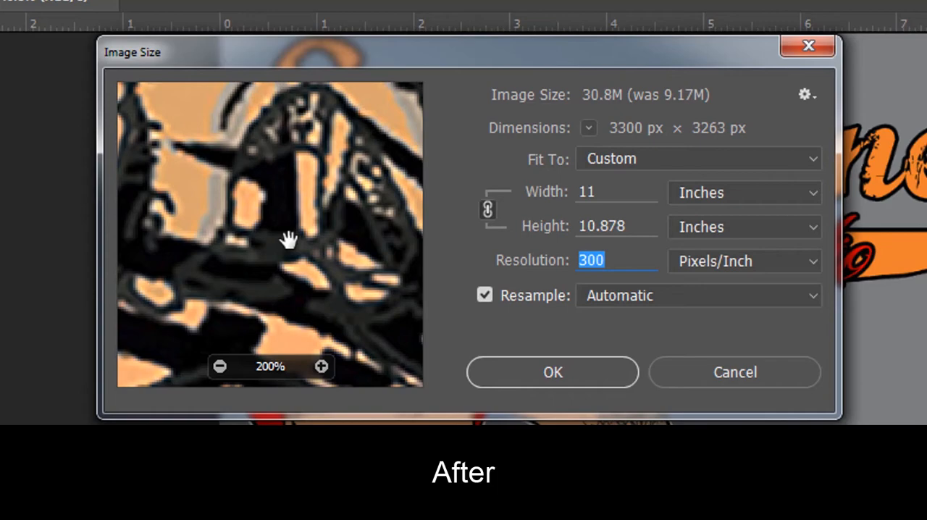
pyautogui.click(565, 377)
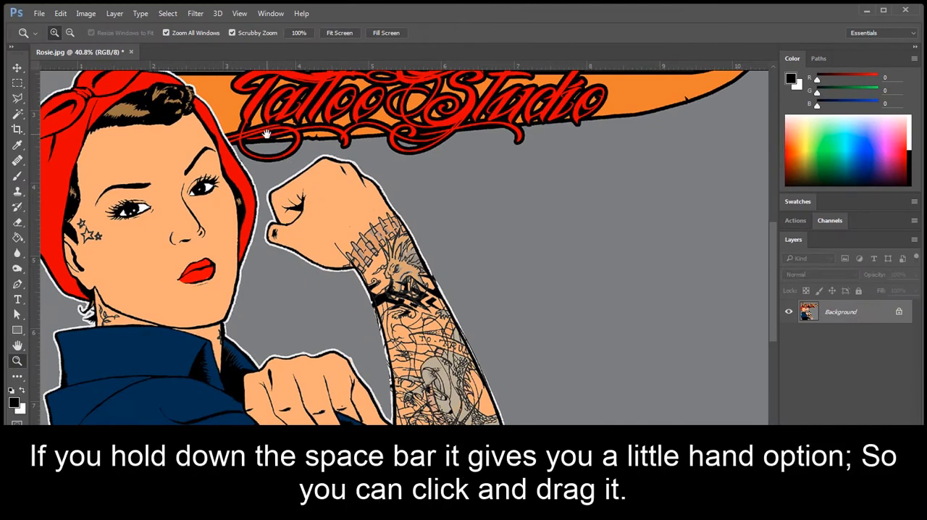
pyautogui.moveTo(266, 134)
pyautogui.mouseDown()
pyautogui.moveTo(308, 241)
pyautogui.moveTo(298, 304)
pyautogui.mouseUp()
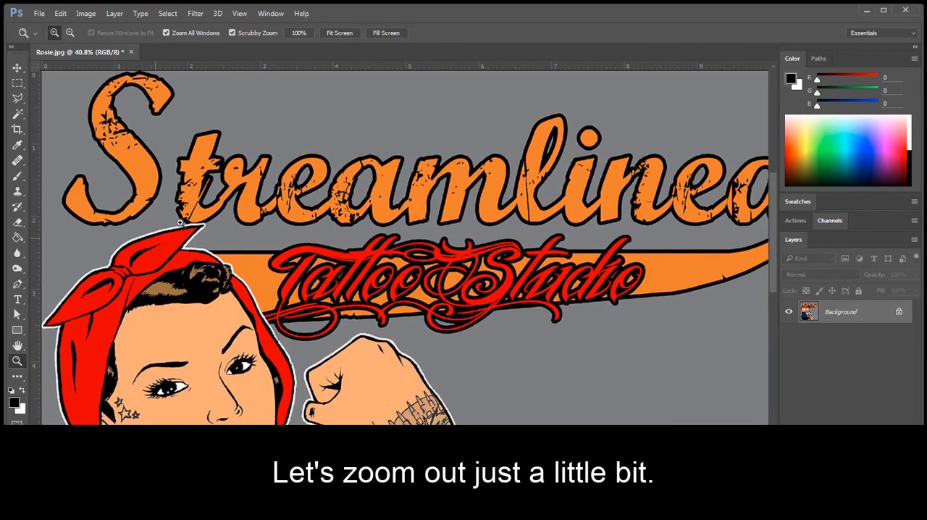
pyautogui.keyDown('alt'); pyautogui.click(231, 140); pyautogui.keyUp('alt')
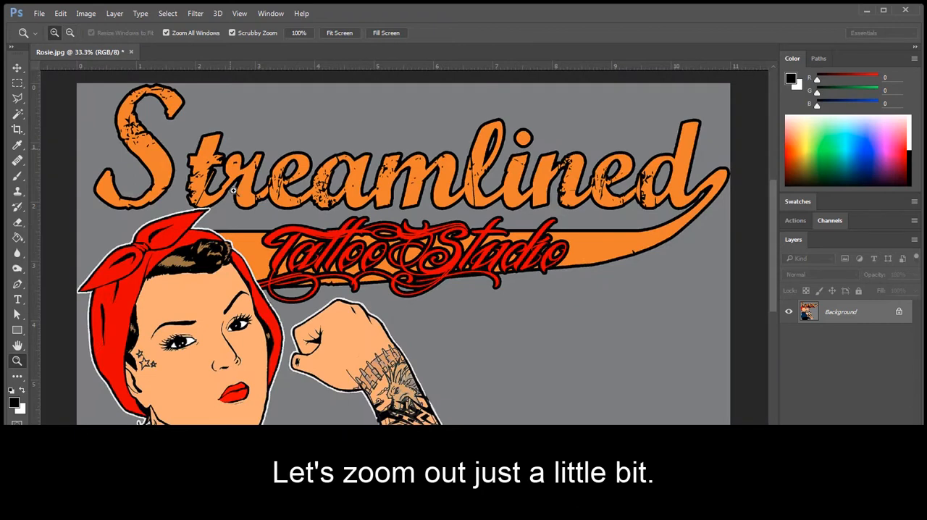
pyautogui.moveTo(339, 314); pyautogui.dragTo(330, 302)
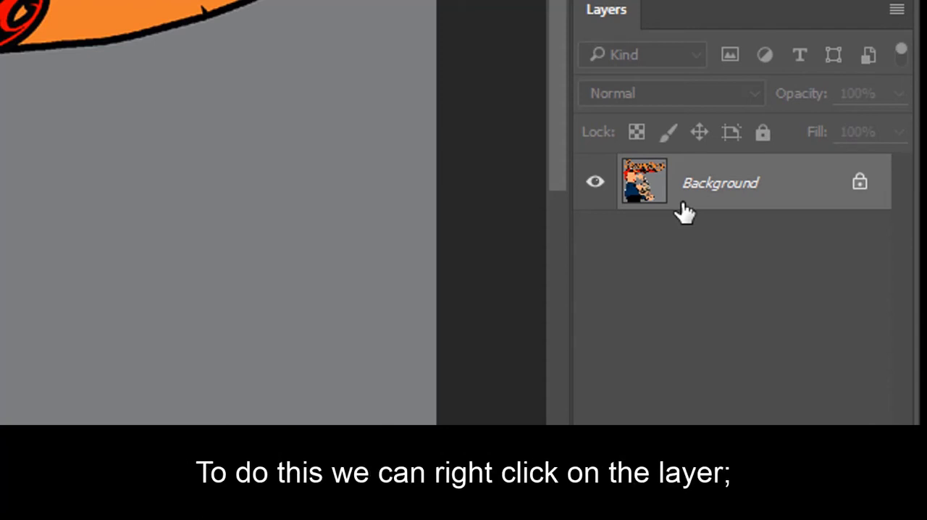
# Convert the locked Background into a regular layer named Artwork.
pyautogui.rightClick(631, 211)
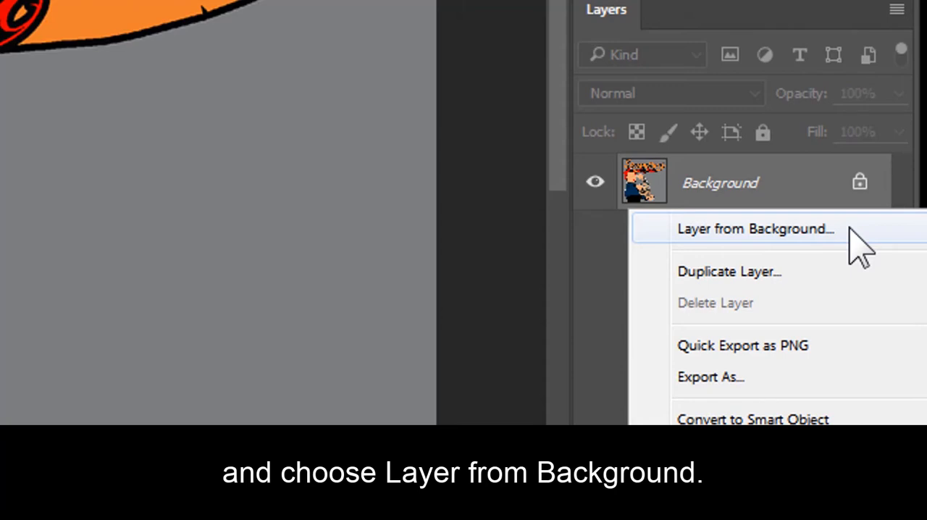
pyautogui.click(756, 229)
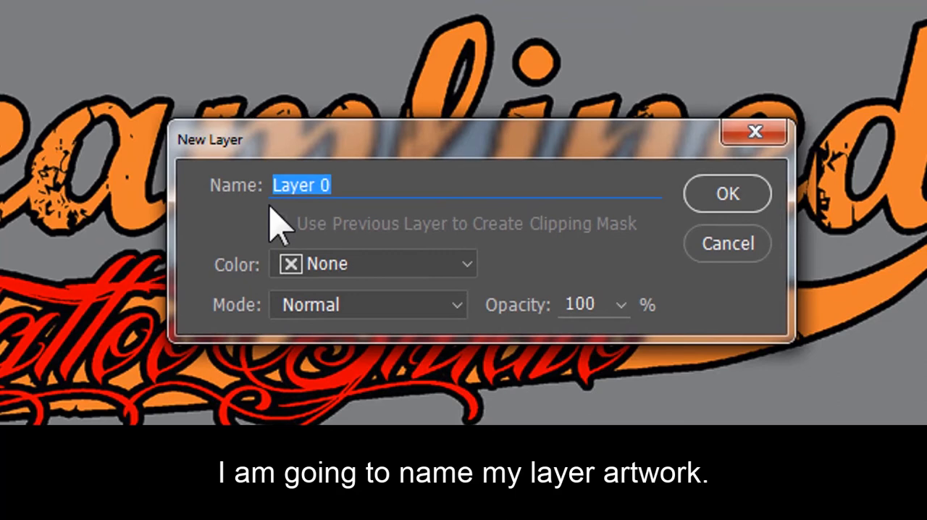
pyautogui.write('A')
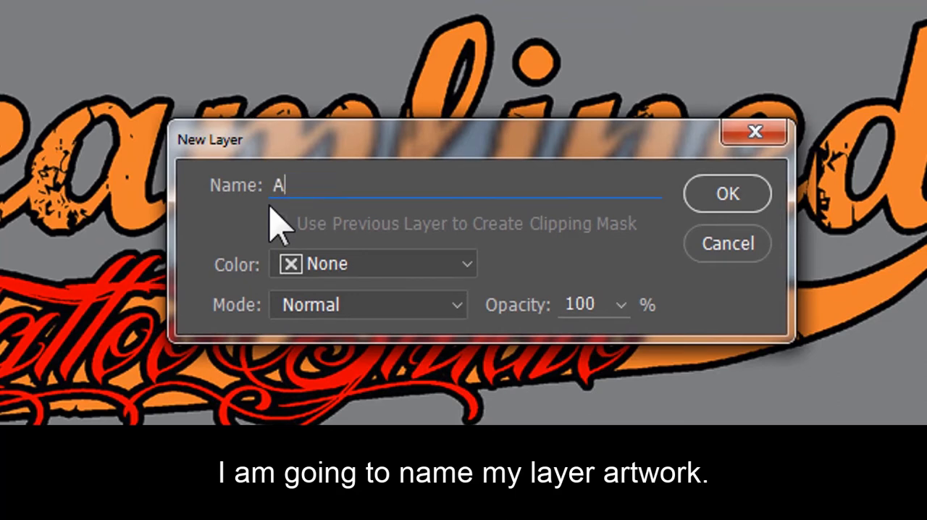
pyautogui.write('rtworj')
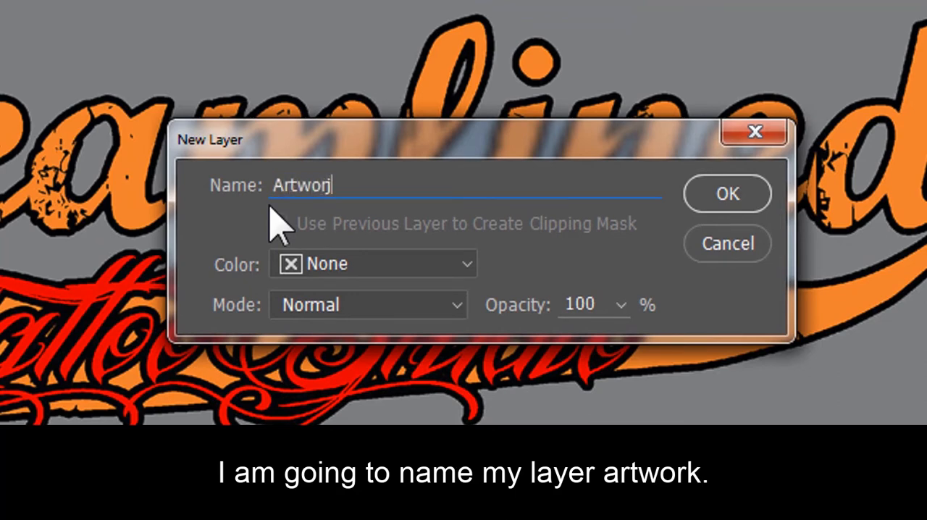
pyautogui.press('BackSpace')
pyautogui.write('k')
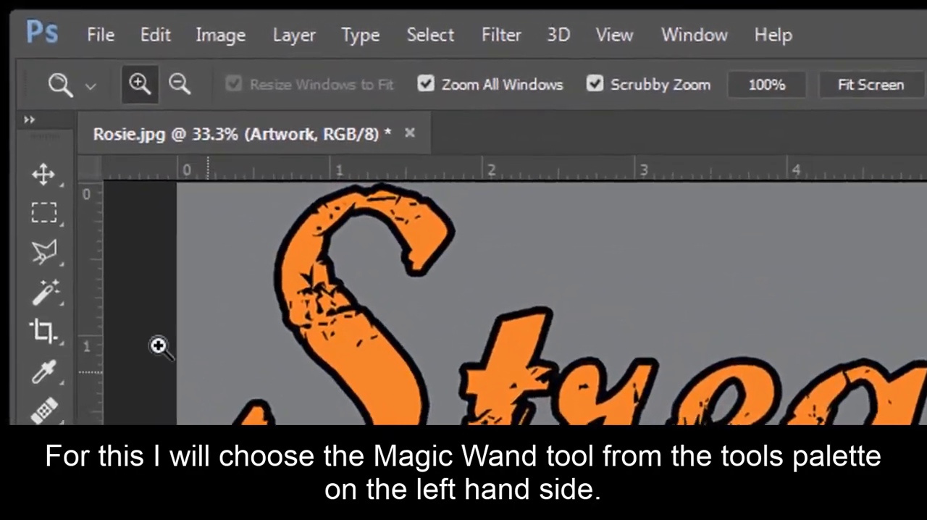
# Switch to the Magic Wand tool with tolerance 1 and Contiguous on.
pyautogui.click(48, 293)
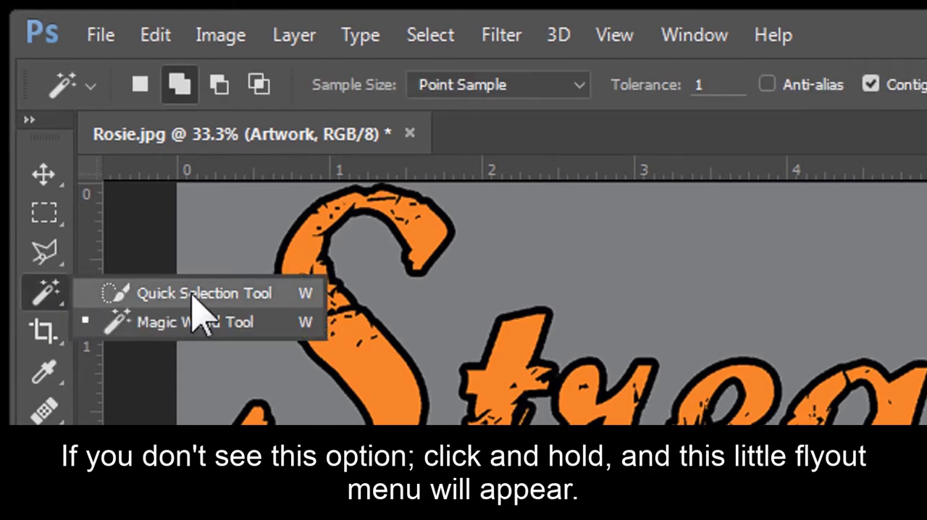
pyautogui.click(271, 334)
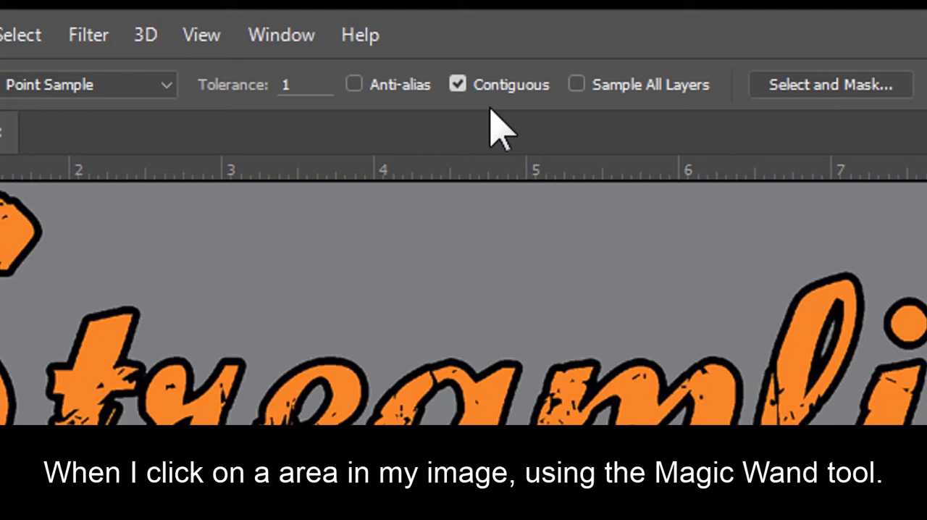
# Select all grey background, turning Contiguous off to include enclosed areas inside the letters.
pyautogui.click(80, 242)
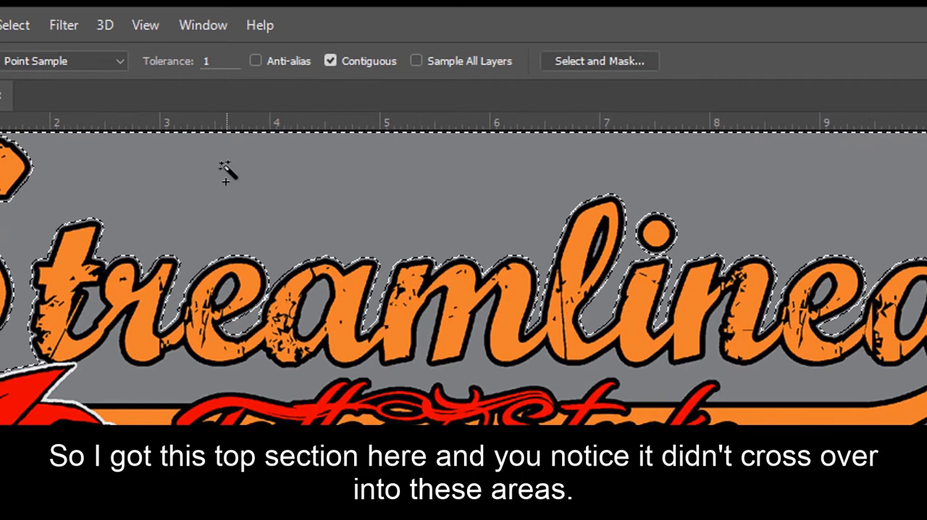
pyautogui.click(330, 61)
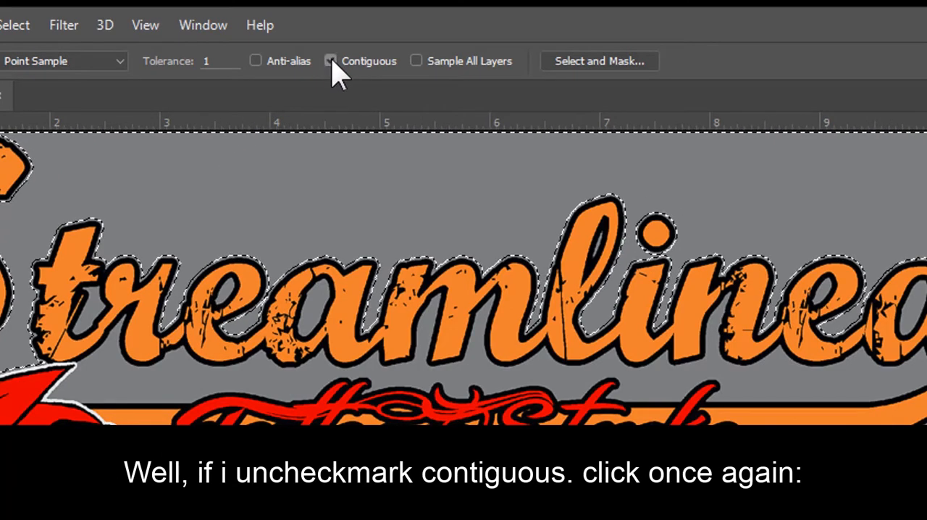
pyautogui.click(290, 212)
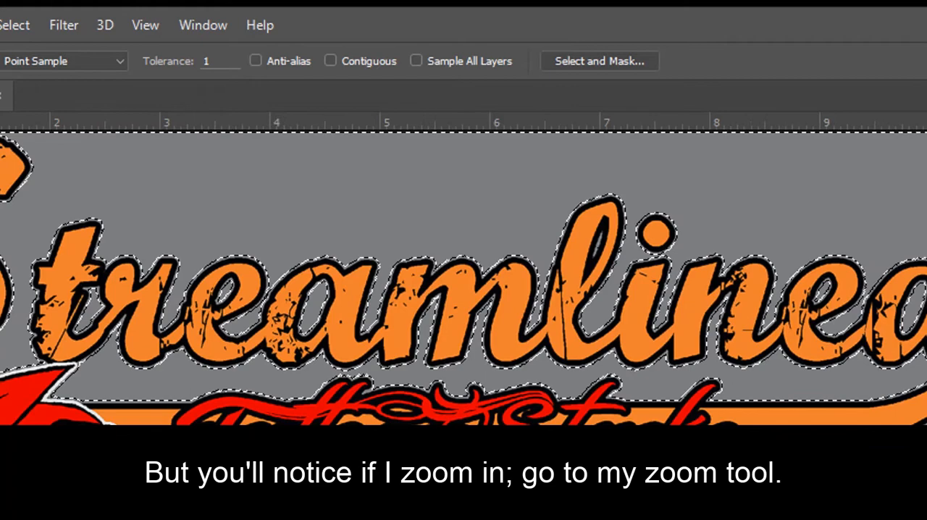
# Zoom and pan to inspect the selection edge at the lettering, then return to the Magic Wand.
pyautogui.press('z')
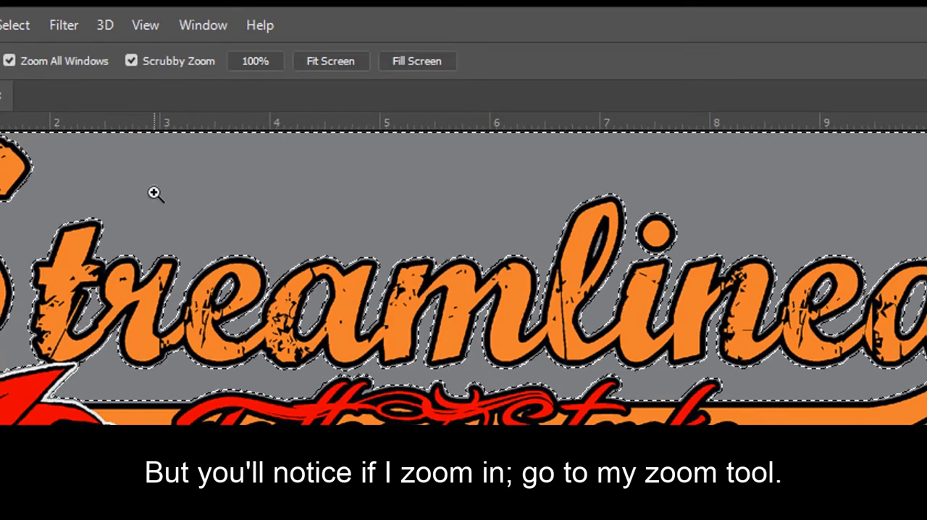
pyautogui.moveTo(177, 232); pyautogui.dragTo(257, 290)
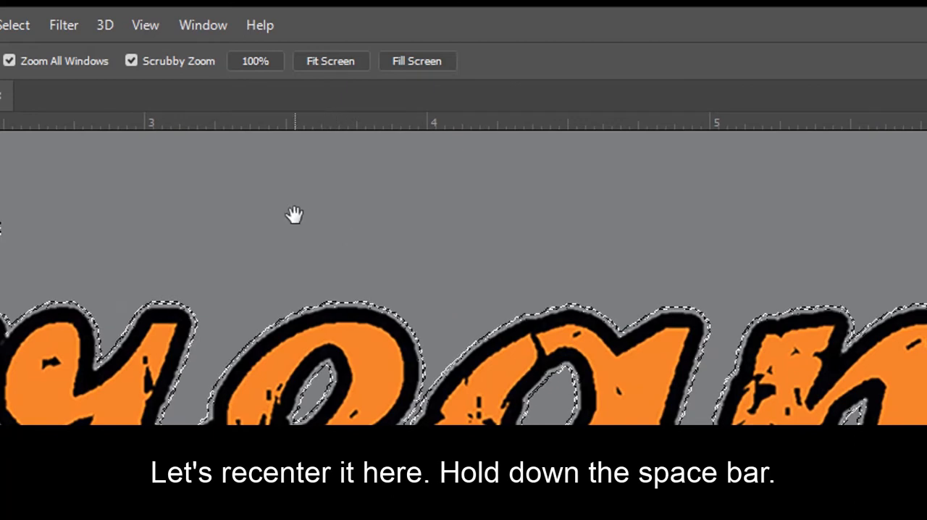
pyautogui.press('space')
pyautogui.moveTo(290, 201)
pyautogui.mouseDown()
pyautogui.moveTo(348, 377)
pyautogui.moveTo(347, 218)
pyautogui.mouseUp()
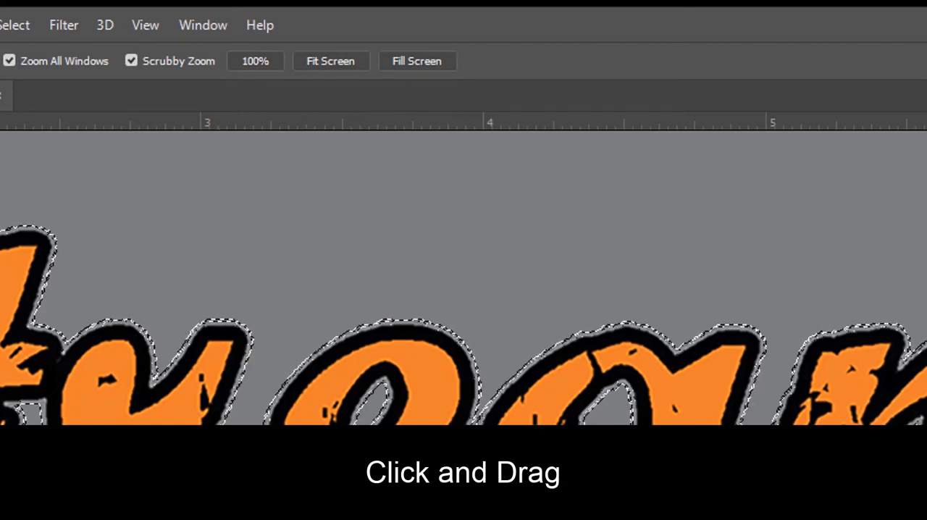
pyautogui.press('w')
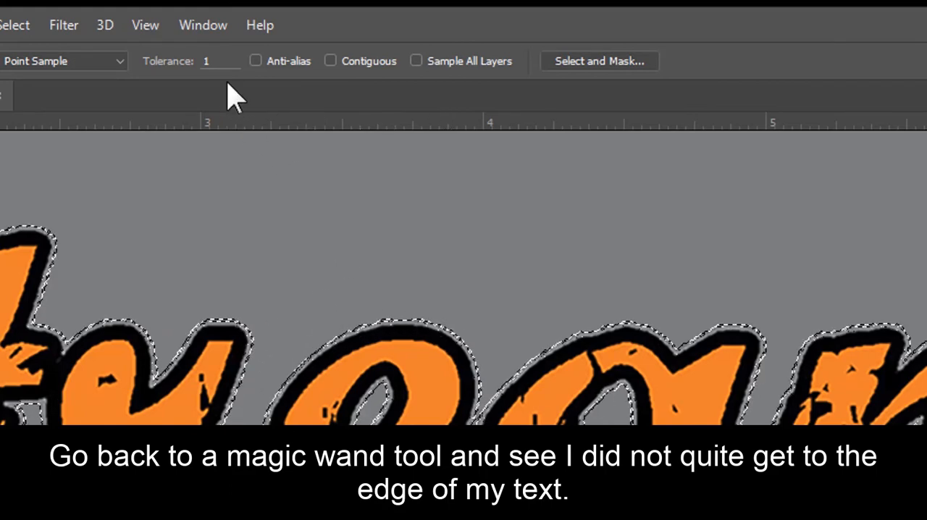
# Raise the Magic Wand tolerance to 15 and reselect the gray background.
pyautogui.doubleClick(211, 61)
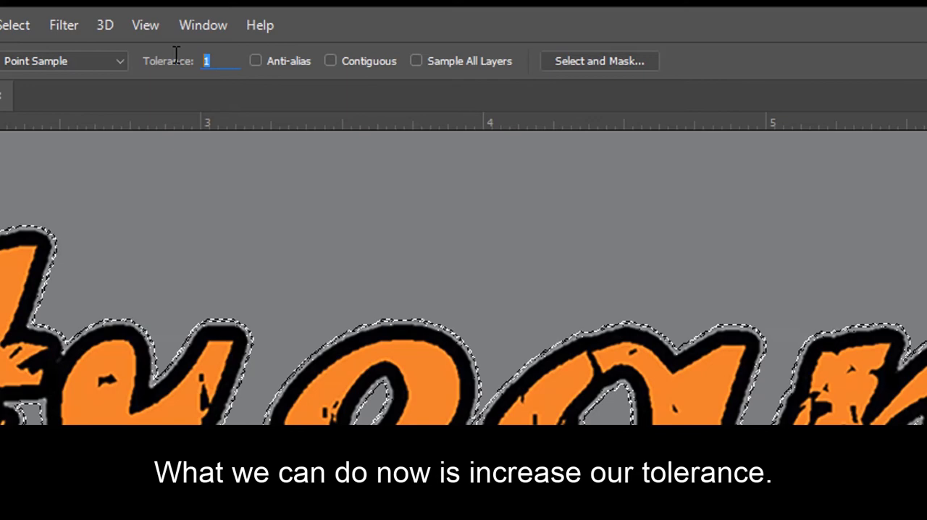
pyautogui.write('15')
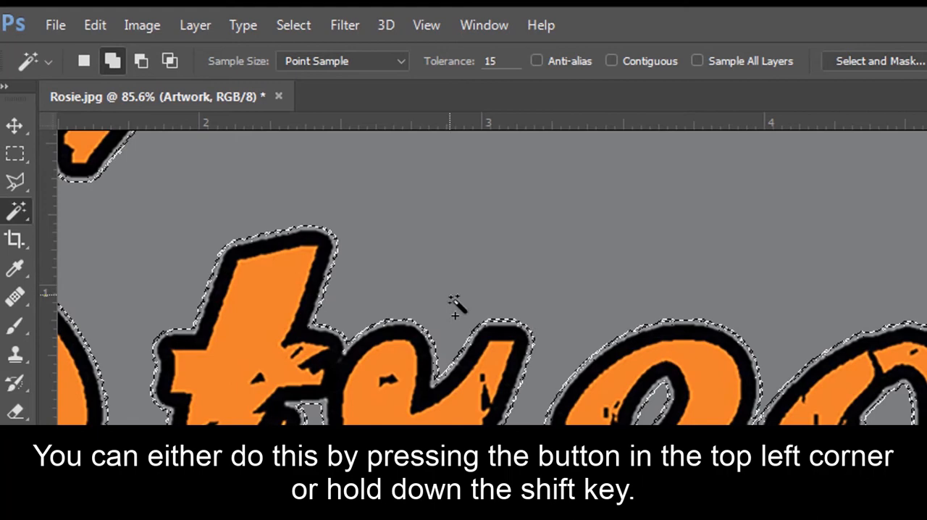
pyautogui.click(502, 335)
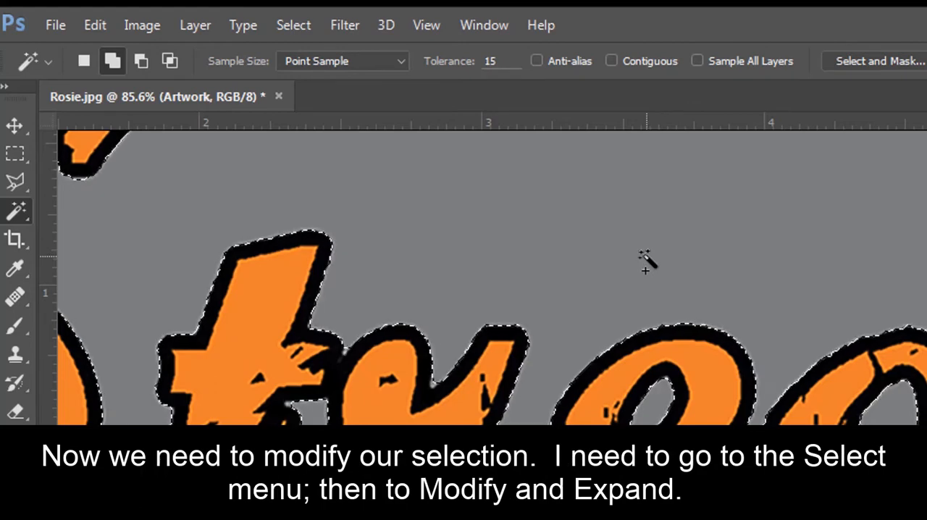
# Expand the gray background selection outward by 1 pixel.
pyautogui.click(293, 24)
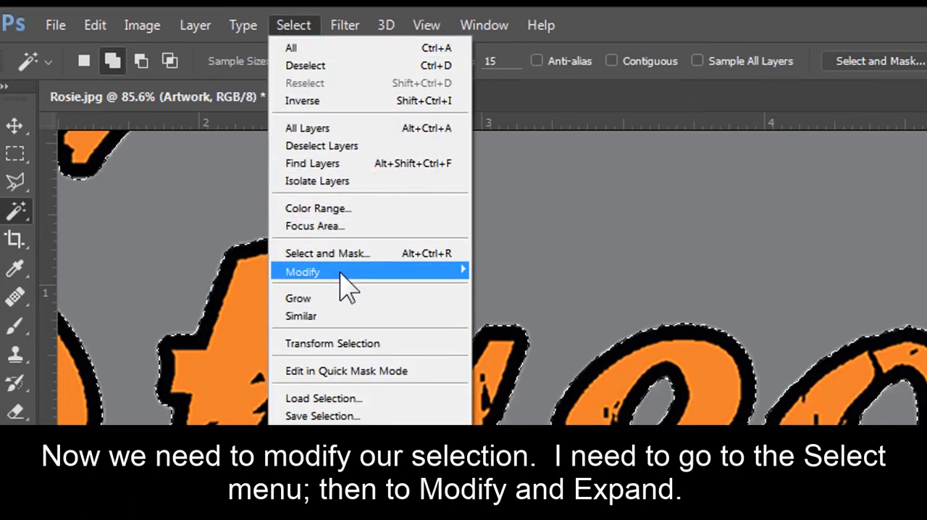
pyautogui.moveTo(348, 271)
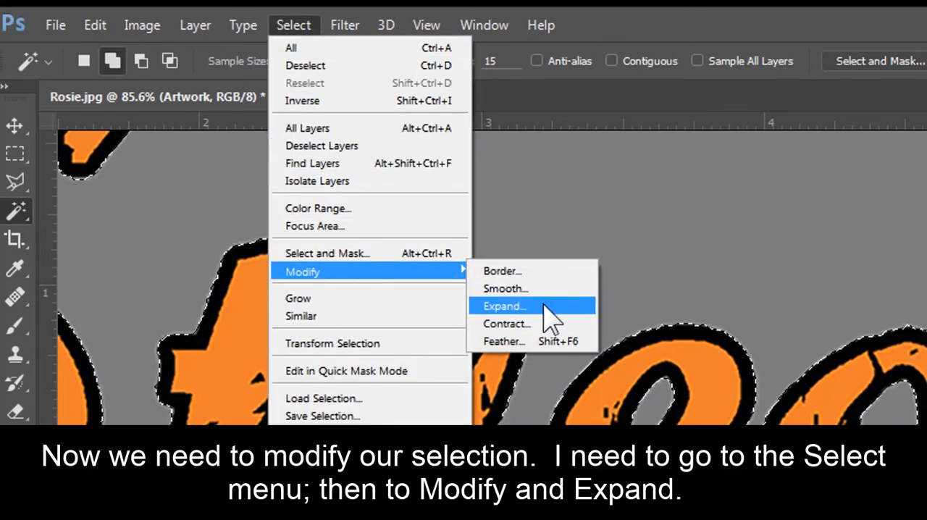
pyautogui.click(547, 308)
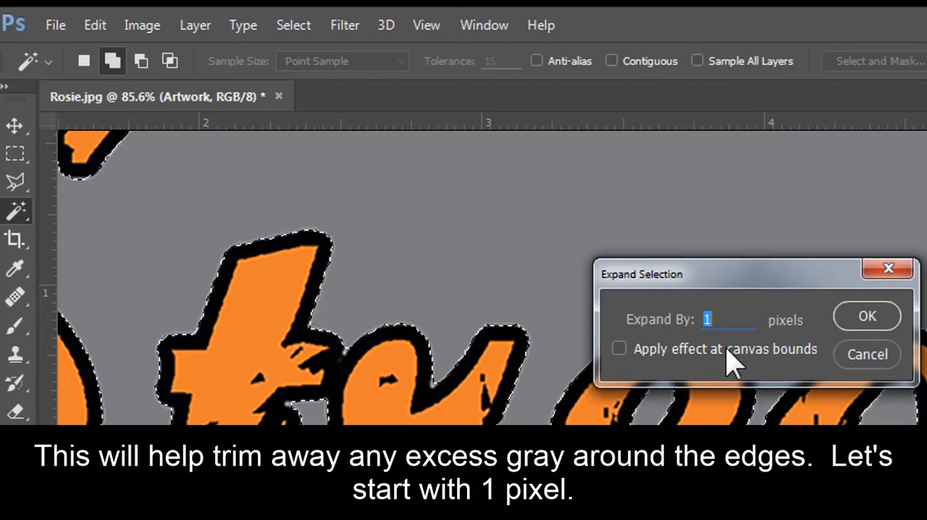
pyautogui.click(868, 319)
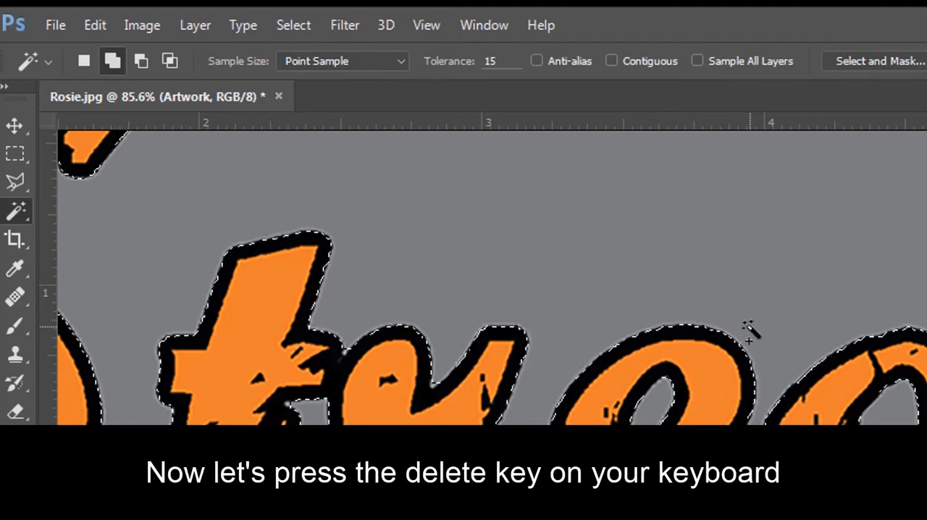
# Delete the selected gray background to transparency and deselect.
pyautogui.press('Delete')
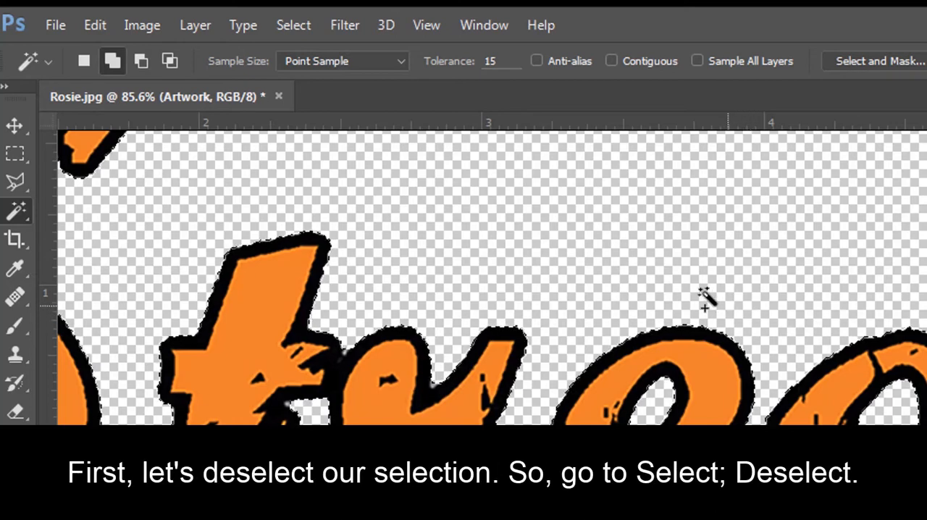
pyautogui.click(294, 25)
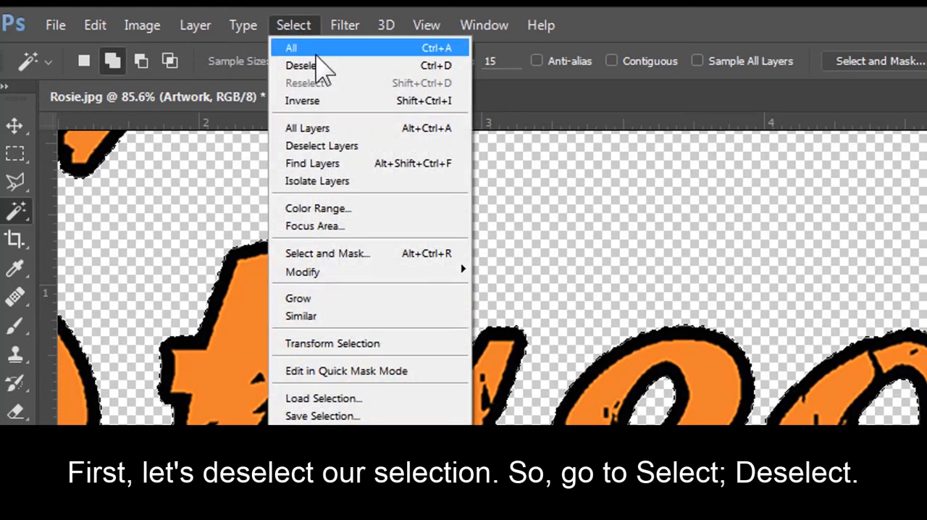
pyautogui.click(306, 65)
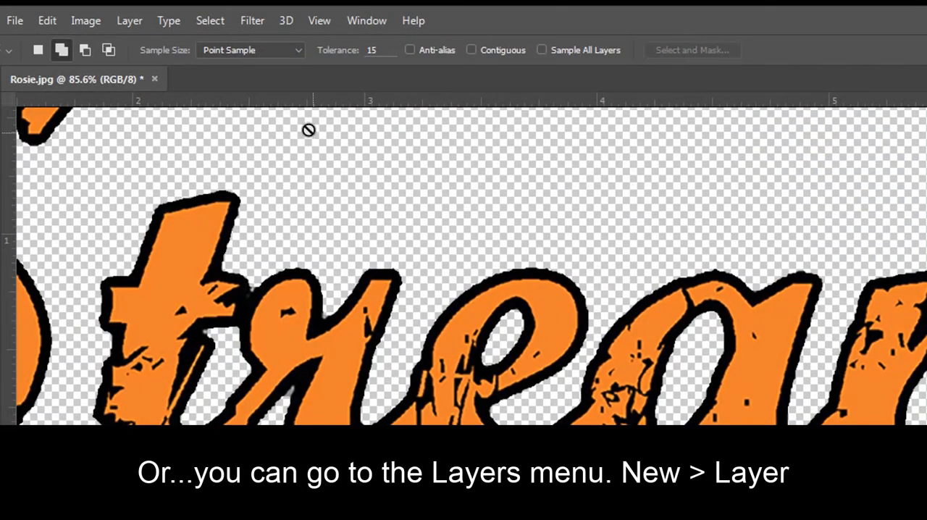
# Create a new empty layer named shirt color above Artwork.
pyautogui.click(130, 20)
pyautogui.moveTo(145, 39)
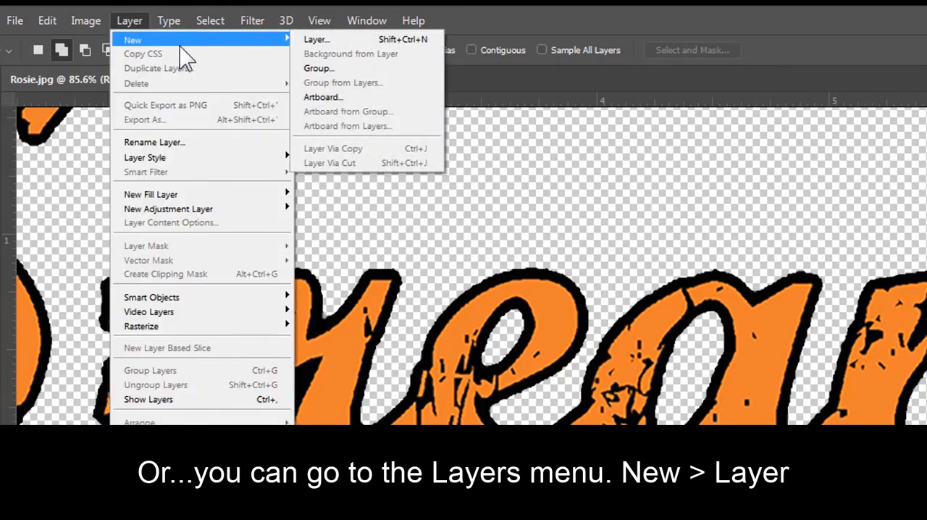
pyautogui.click(340, 42)
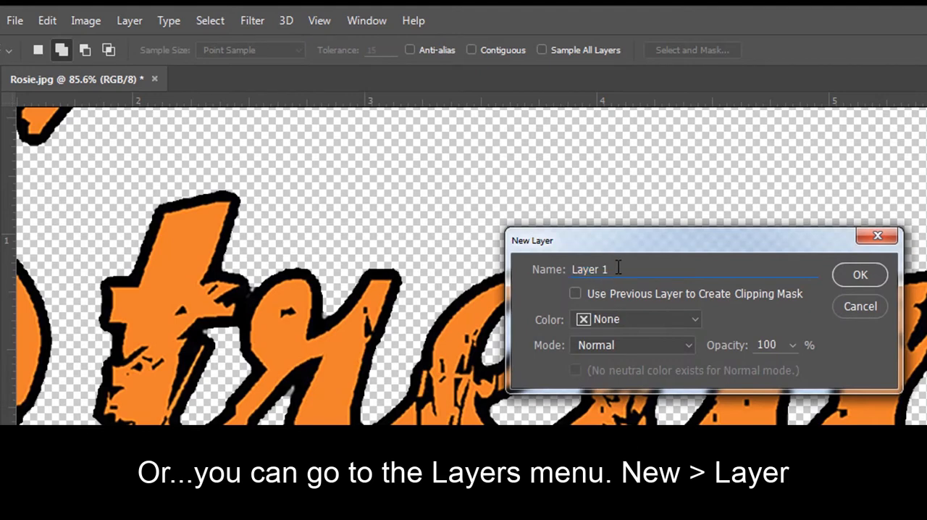
pyautogui.moveTo(618, 269); pyautogui.dragTo(575, 269)
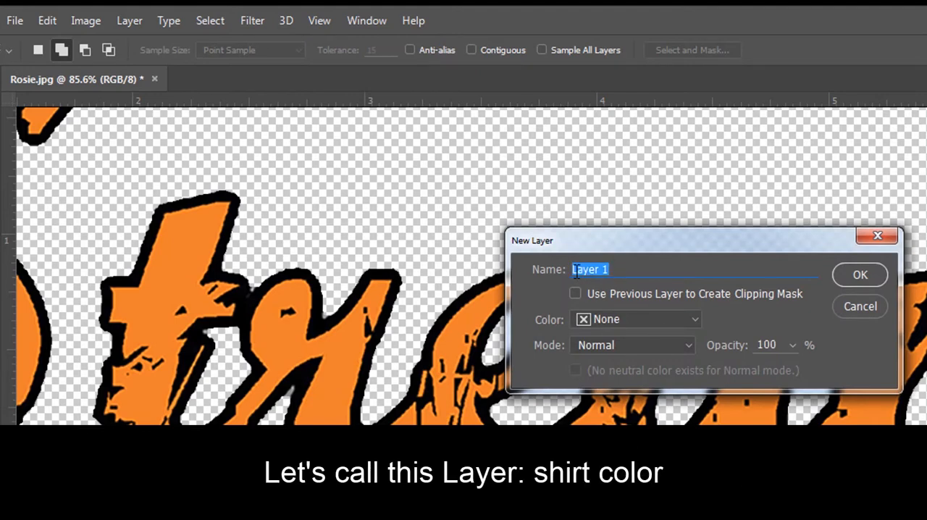
pyautogui.write('shirt c')
pyautogui.write('olor')
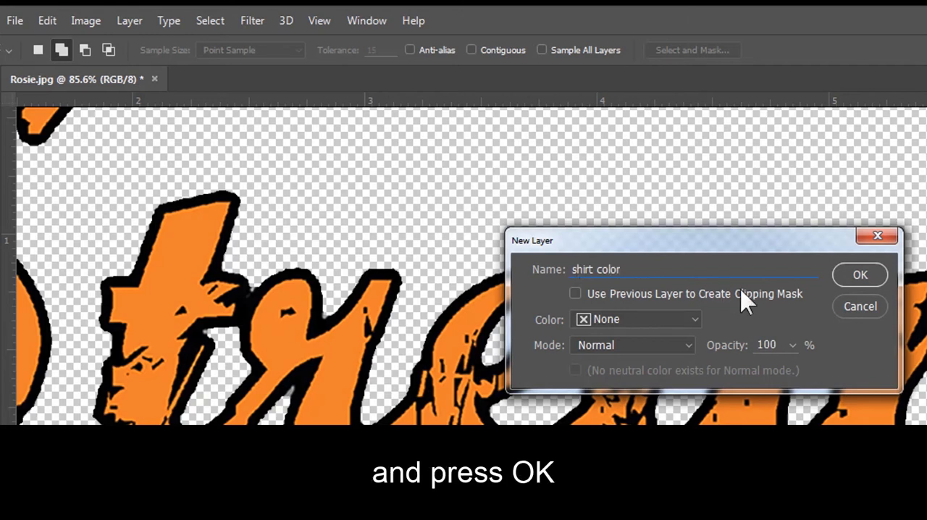
pyautogui.click(860, 275)
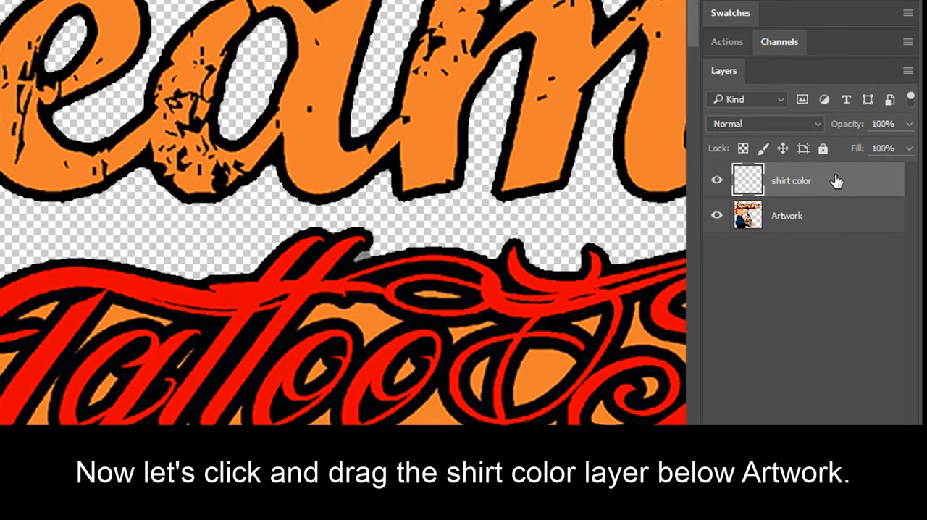
# Drag the shirt color layer below the Artwork layer in the Layers panel.
pyautogui.moveTo(837, 180); pyautogui.dragTo(824, 255)
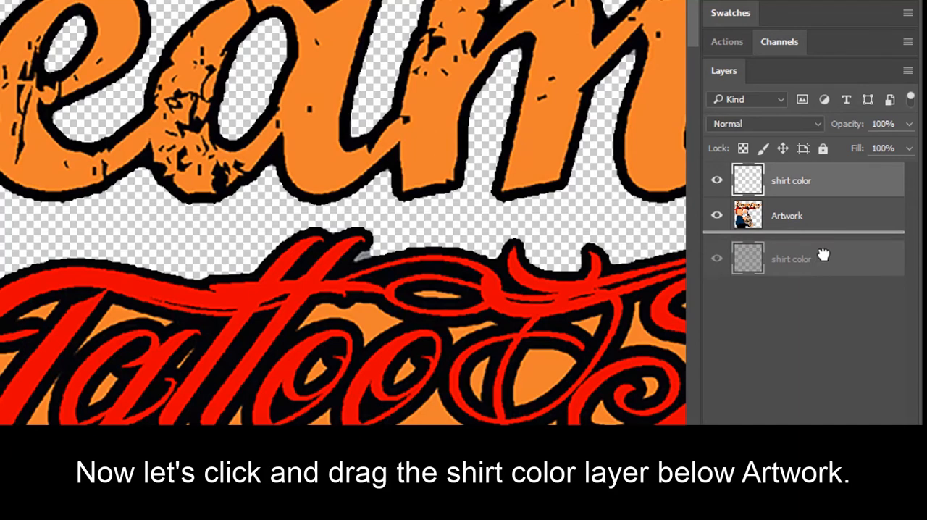
pyautogui.moveTo(823, 255); pyautogui.dragTo(824, 255)
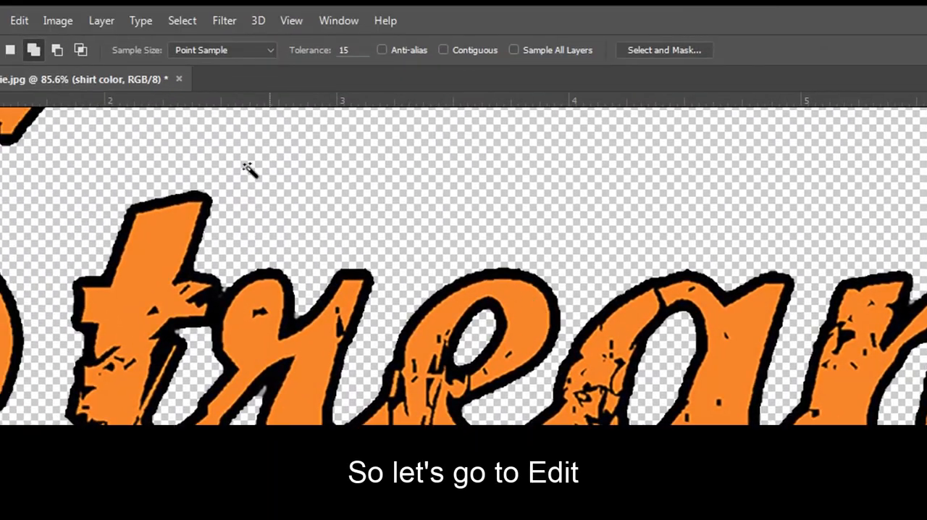
# Start an Edit > Fill with Contents set to a custom Color.
pyautogui.click(19, 20)
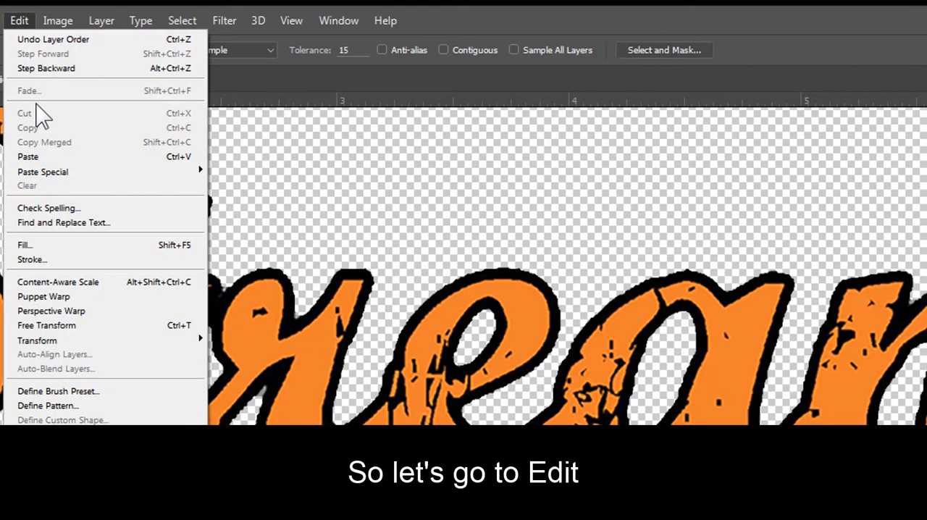
pyautogui.click(79, 244)
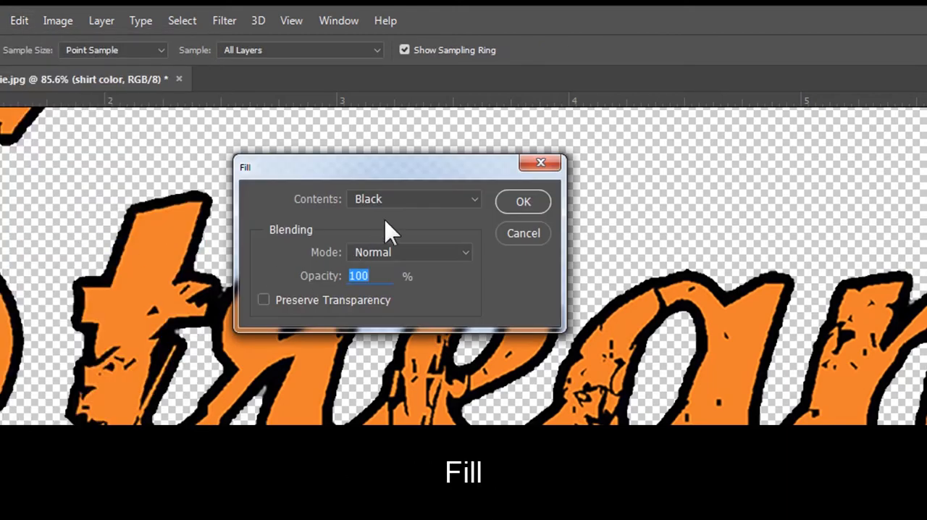
pyautogui.click(424, 201)
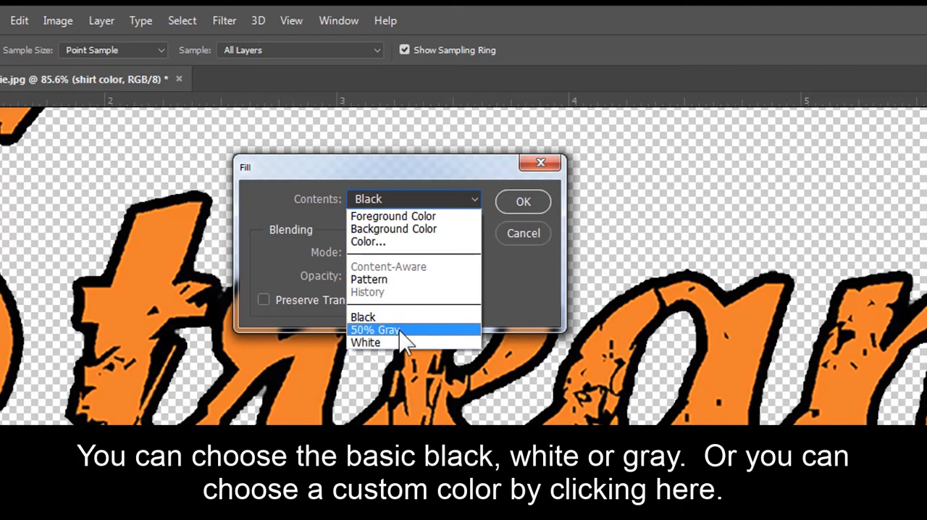
pyautogui.click(403, 242)
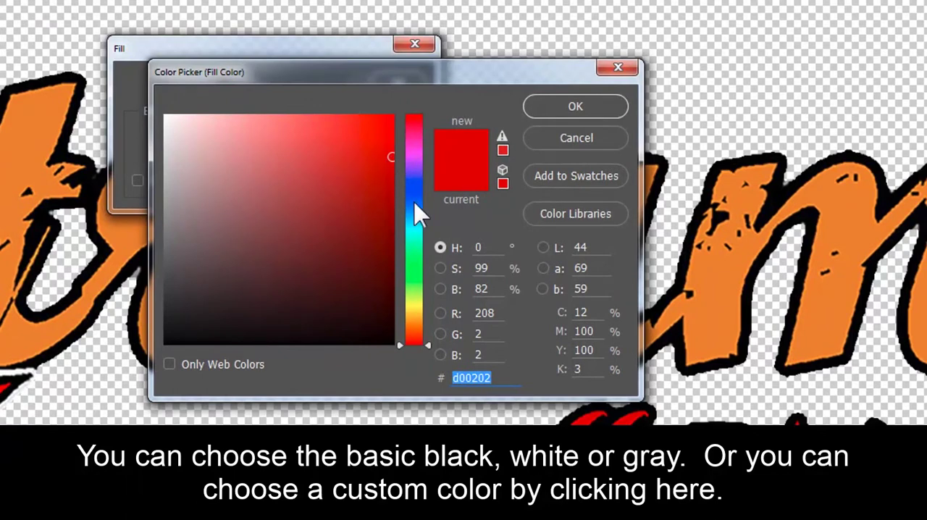
# Pick dark navy blue 03195f in the Color Picker and fill the shirt color layer.
pyautogui.click(413, 209)
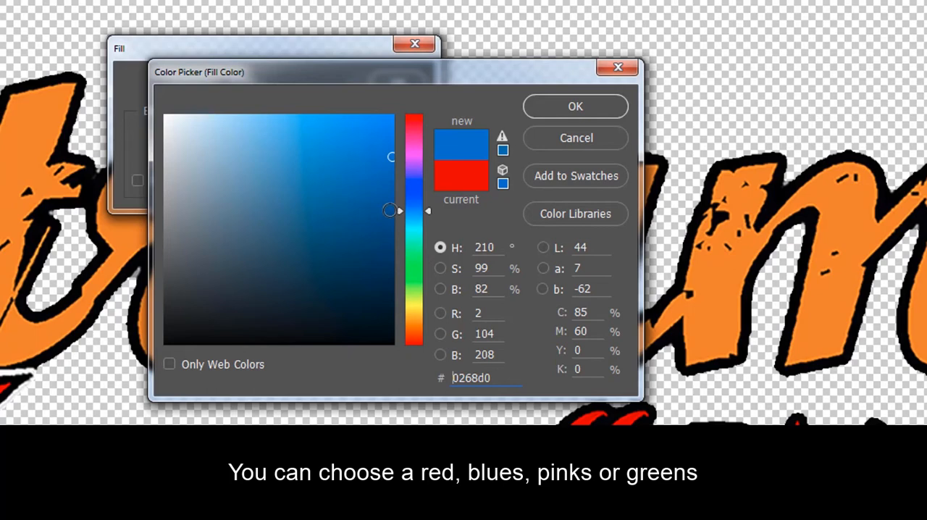
pyautogui.moveTo(385, 177)
pyautogui.mouseDown()
pyautogui.moveTo(388, 267)
pyautogui.moveTo(387, 258)
pyautogui.mouseUp()
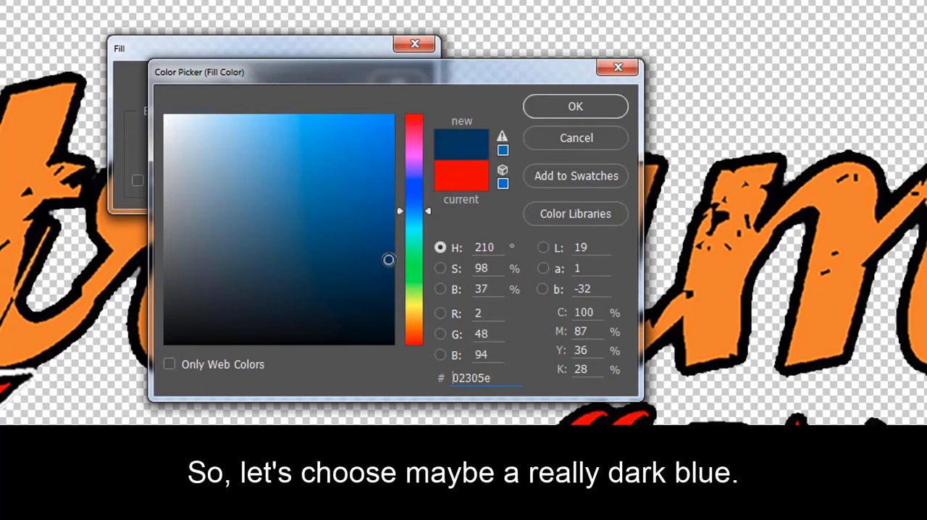
pyautogui.click(576, 107)
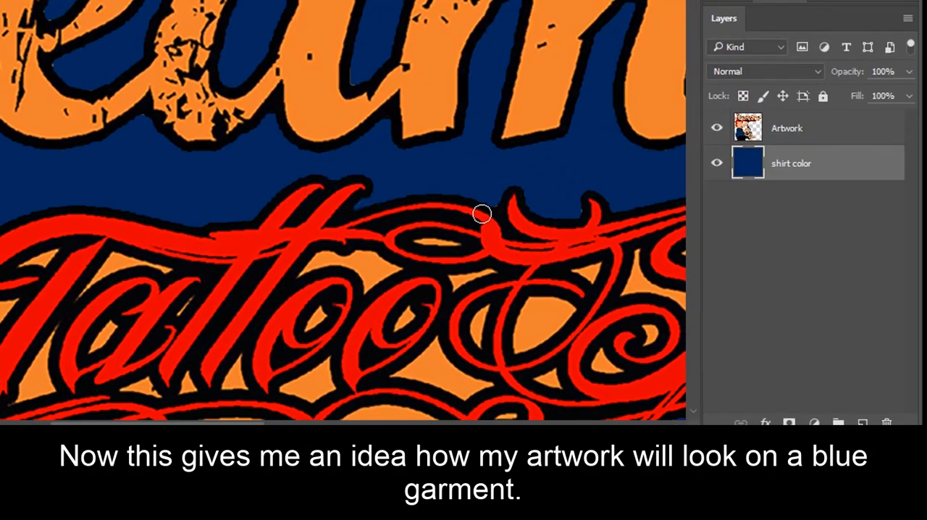
# Hide the navy shirt color layer so transparency shows behind the artwork.
pyautogui.click(717, 163)
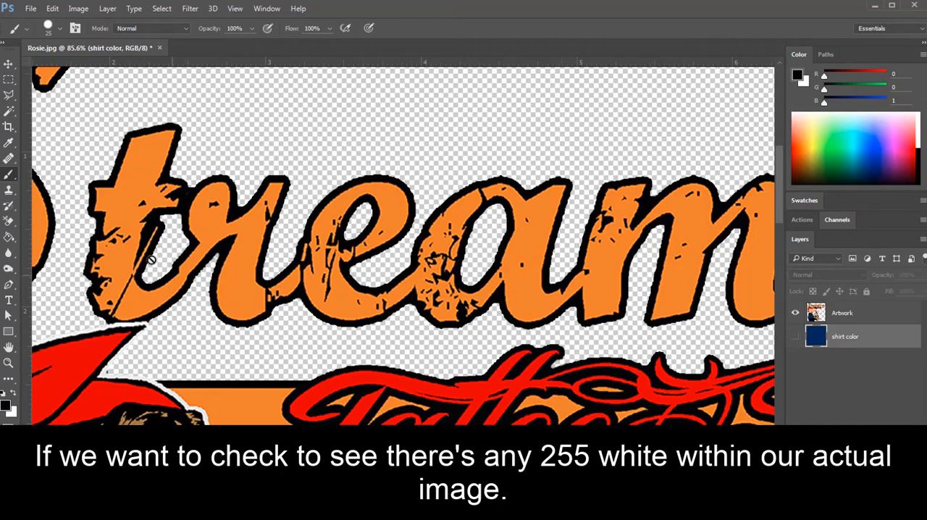
# Sample Rosie's eye white with the Eyedropper to confirm 255, then make Artwork active.
pyautogui.click(9, 143)
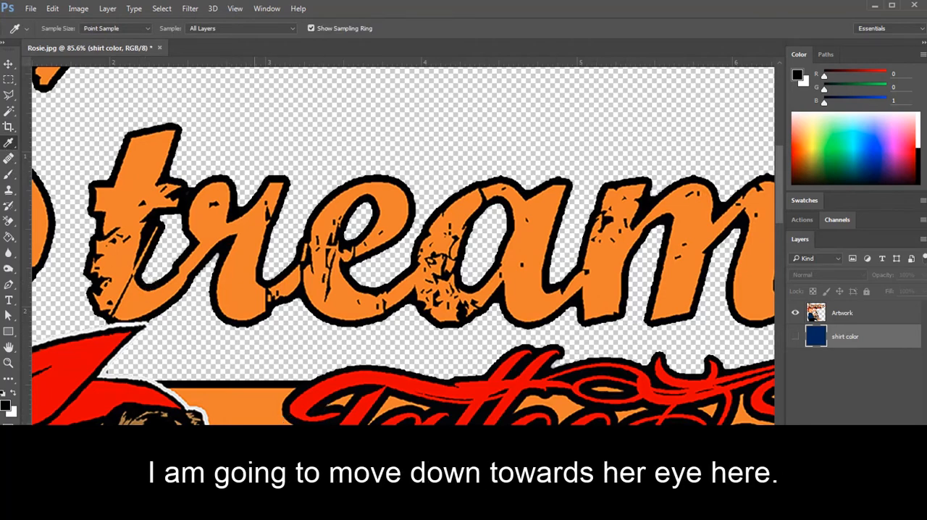
pyautogui.moveTo(264, 406); pyautogui.dragTo(329, 145)
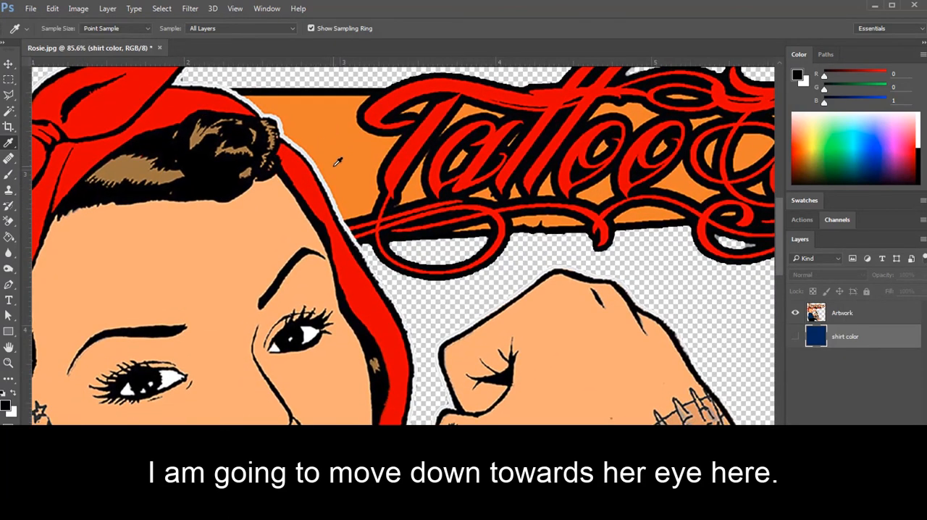
pyautogui.click(339, 163)
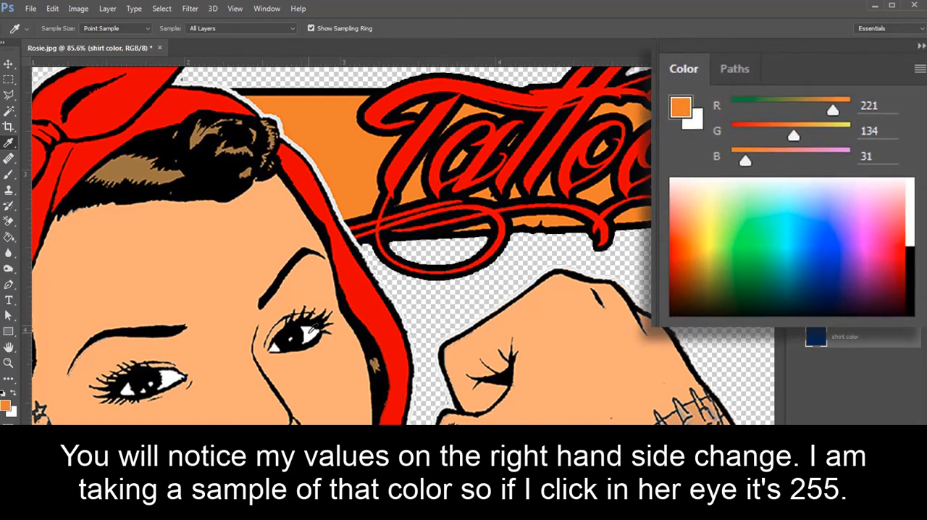
pyautogui.click(309, 332)
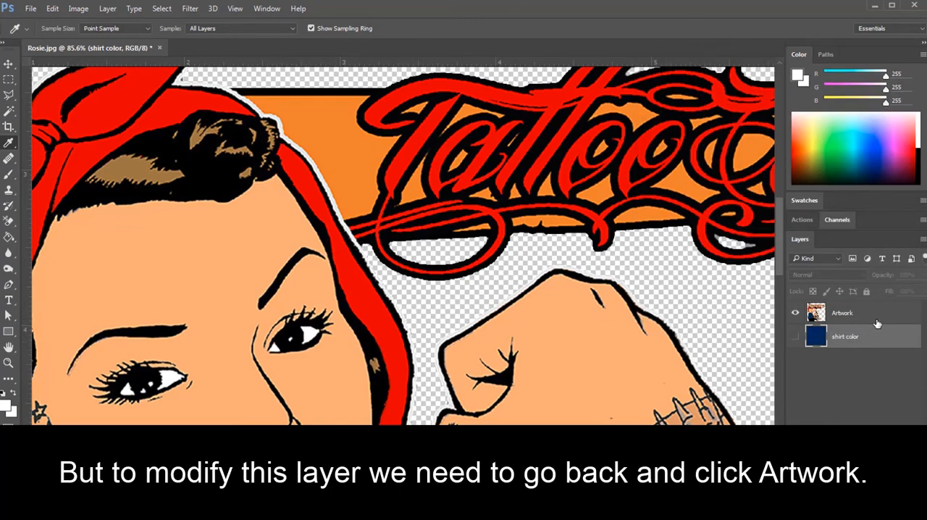
pyautogui.click(882, 317)
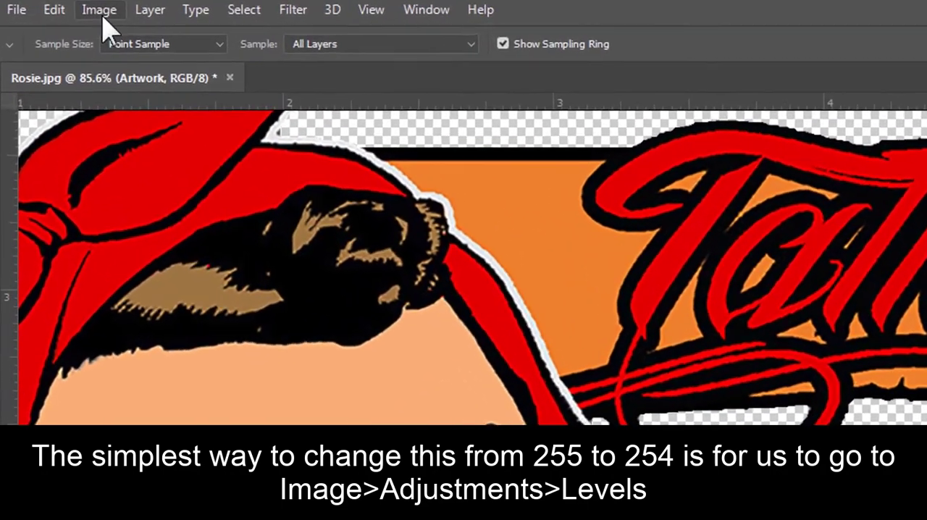
# Apply a Levels adjustment capping the Artwork highlight output at 254.
pyautogui.click(95, 10)
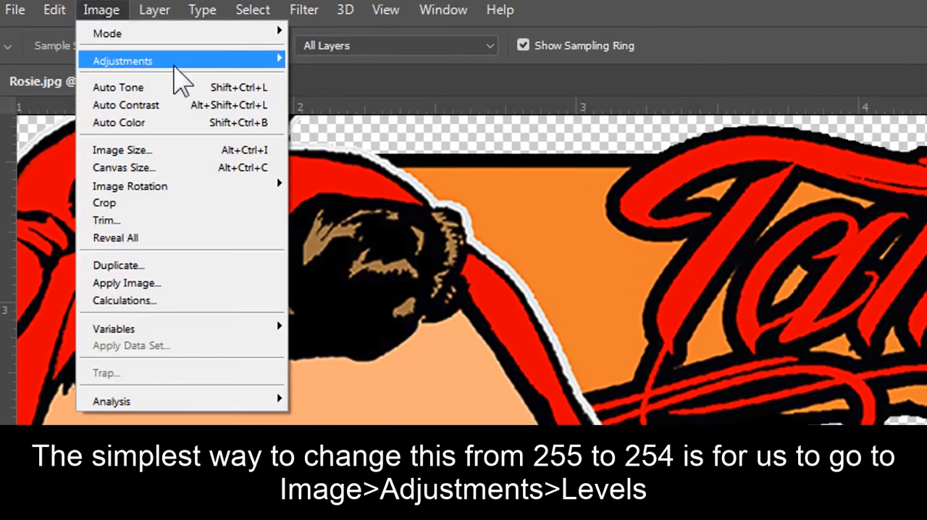
pyautogui.moveTo(122, 61)
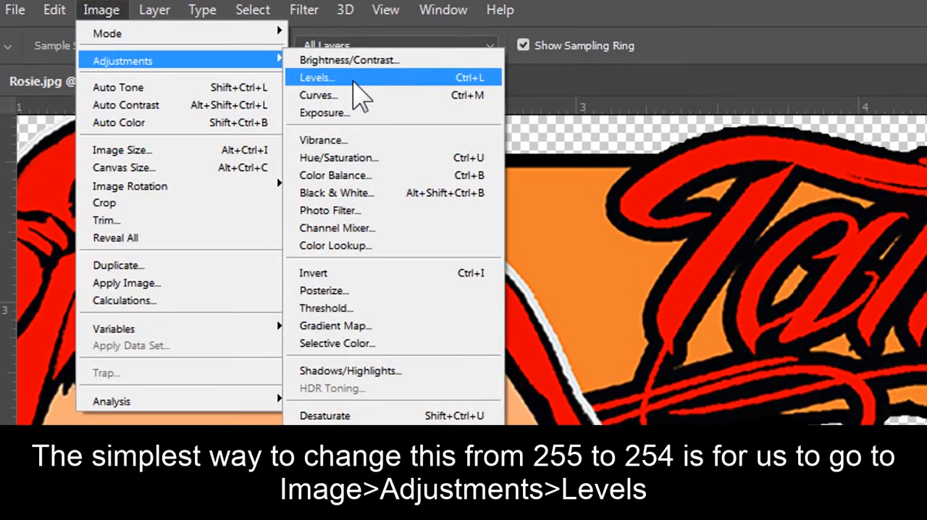
pyautogui.click(361, 80)
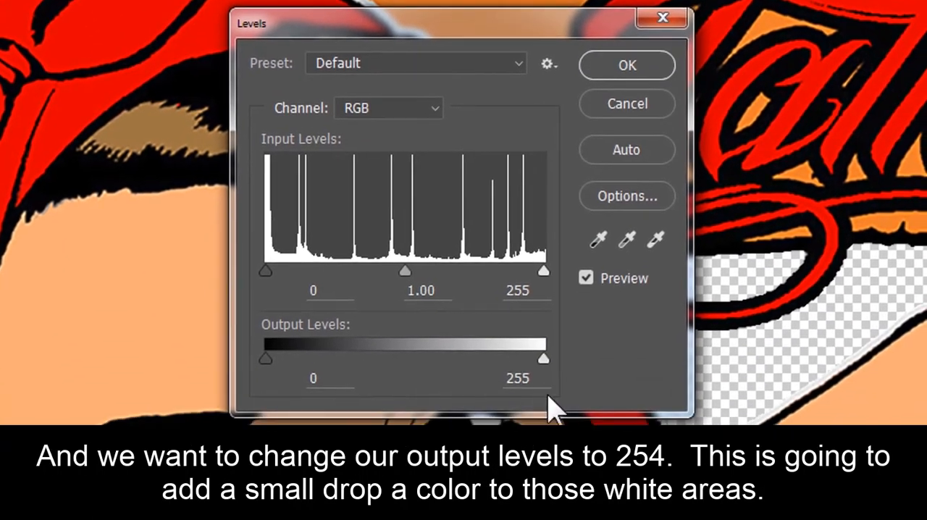
pyautogui.doubleClick(534, 383)
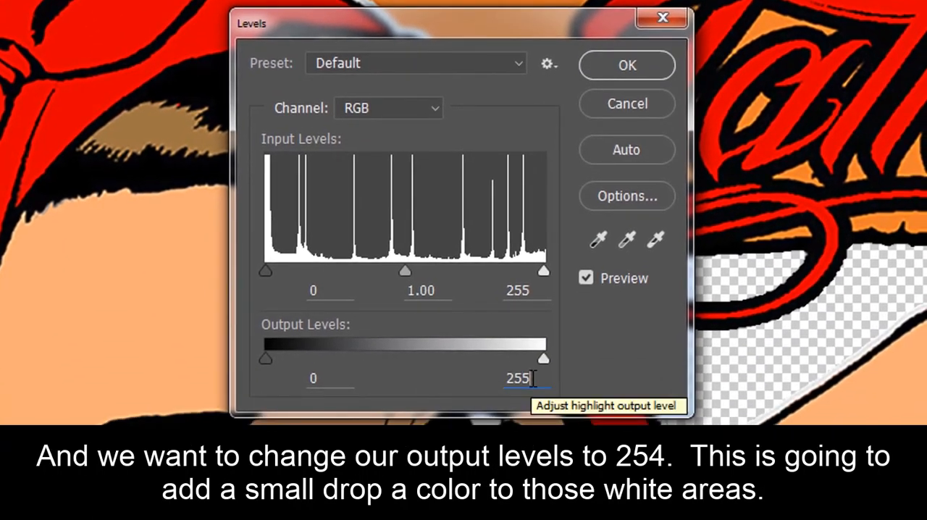
pyautogui.write('254')
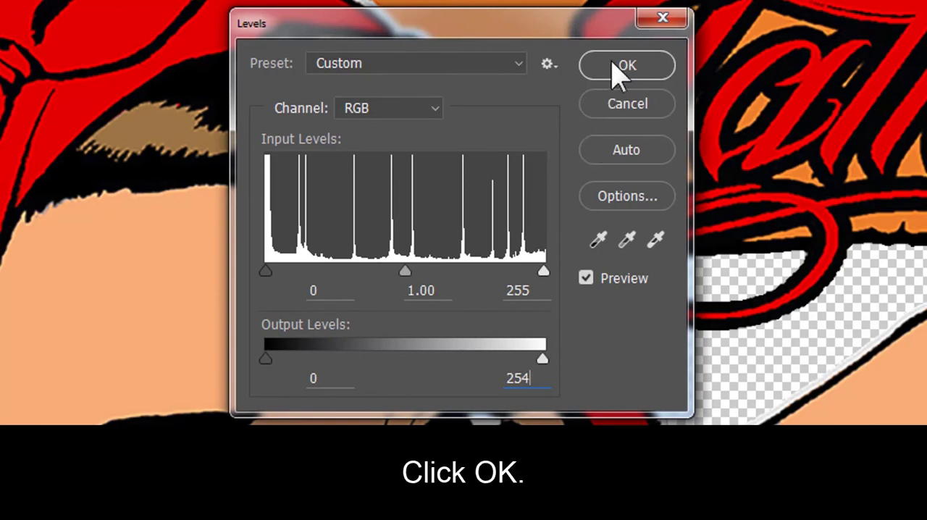
pyautogui.click(623, 69)
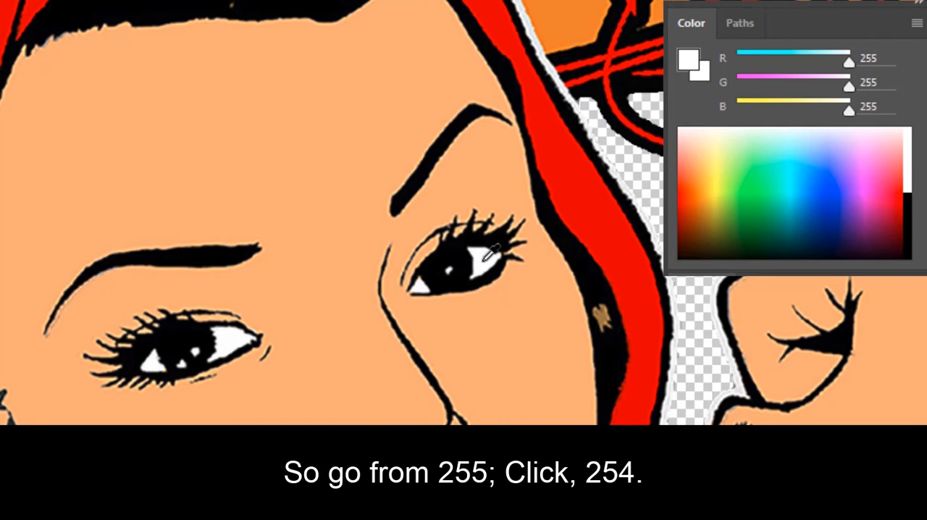
# Sample the eye's white with the Eyedropper to confirm it now reads 254.
pyautogui.click(487, 252)
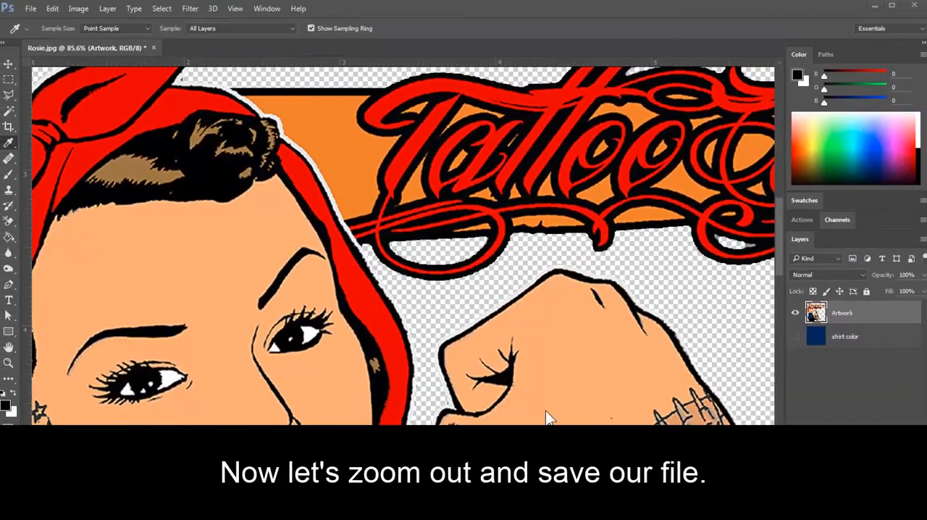
# Fit the artwork on screen and save it as the layered Photoshop file Rosie.psd.
pyautogui.click(9, 362)
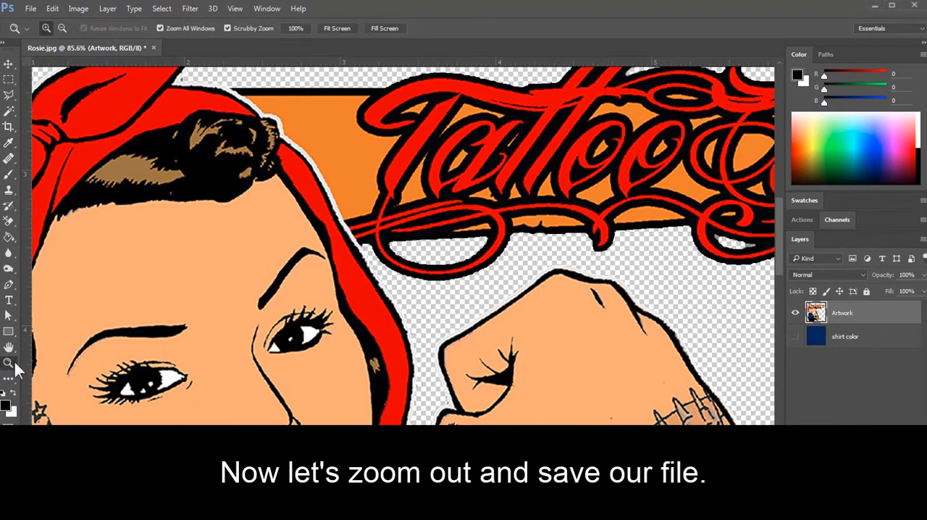
pyautogui.click(337, 28)
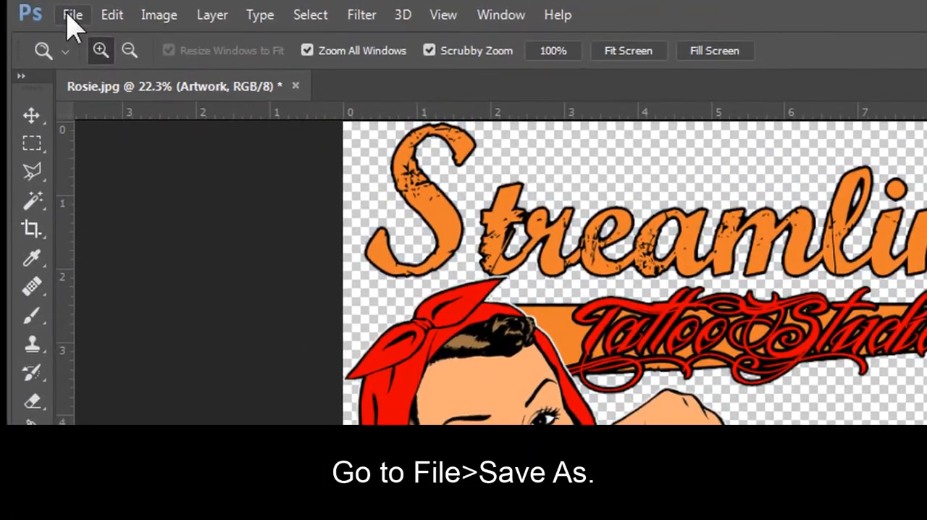
pyautogui.click(73, 15)
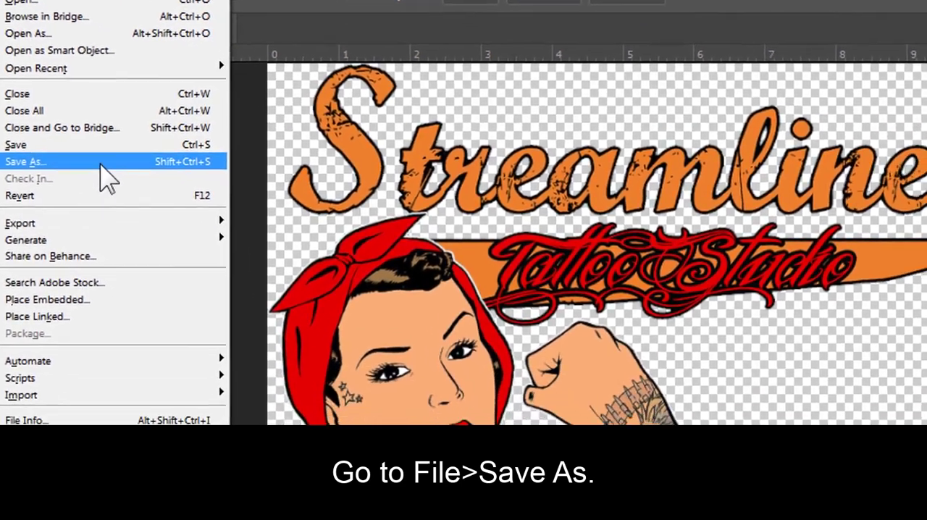
pyautogui.click(93, 223)
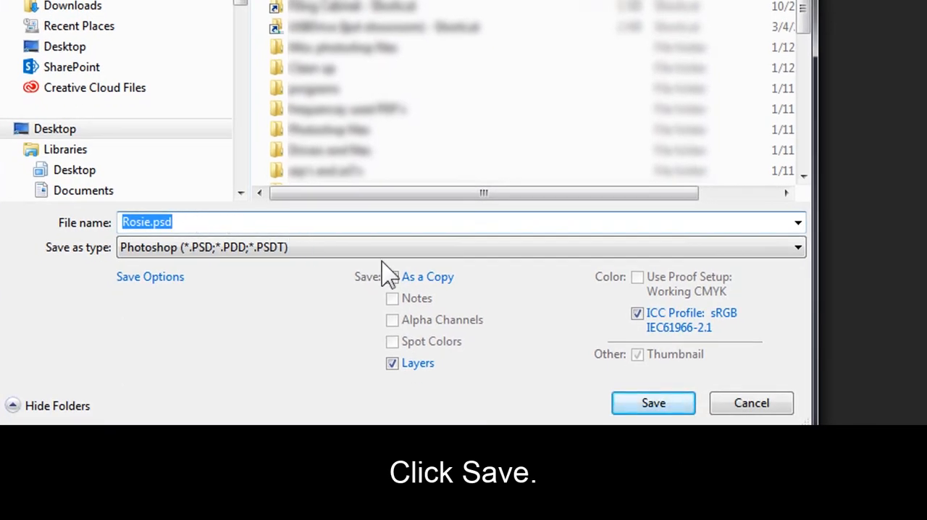
pyautogui.click(654, 404)
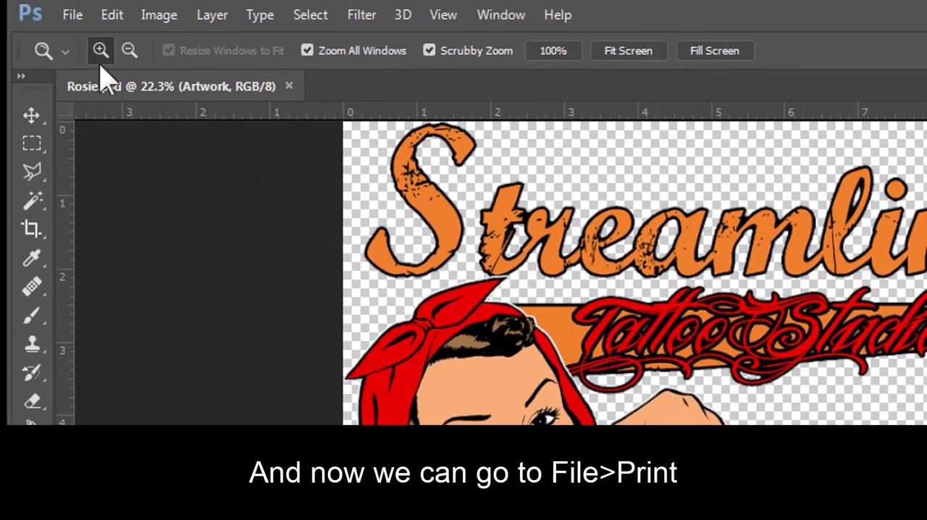
# Start a print to the Brother GTX-4 FileOutput printer and choose the 14x16 platen.
pyautogui.click(72, 15)
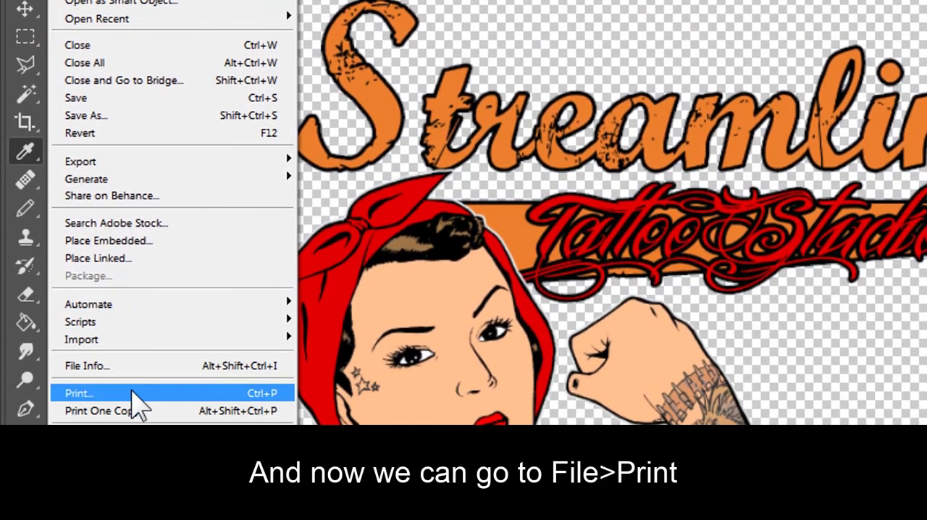
pyautogui.click(134, 397)
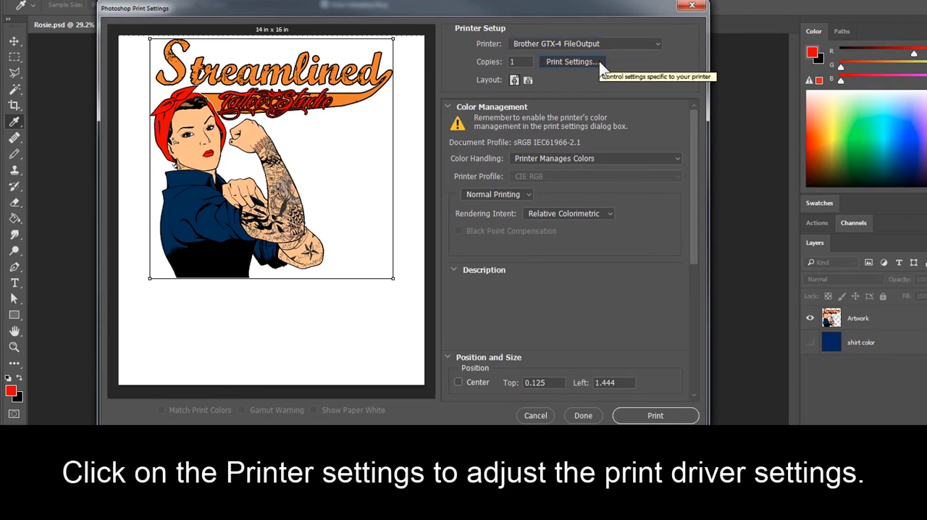
pyautogui.click(599, 61)
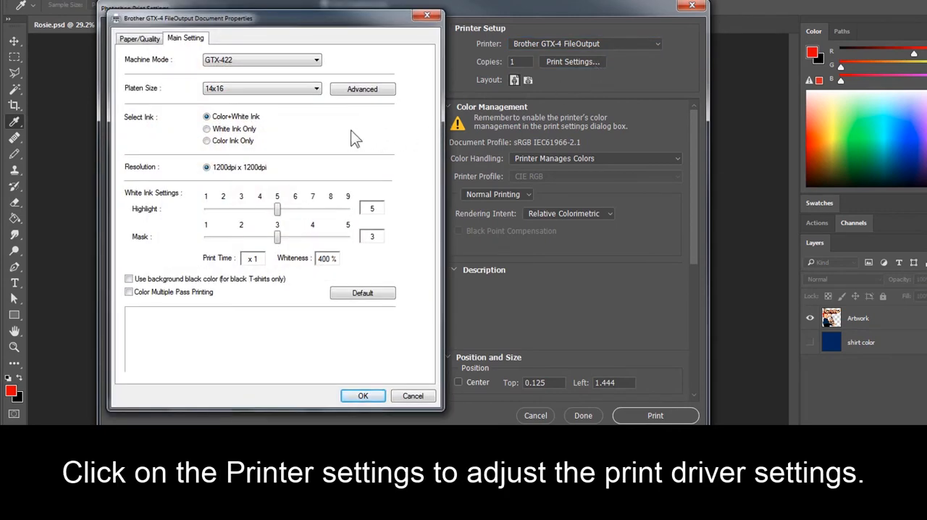
pyautogui.click(316, 90)
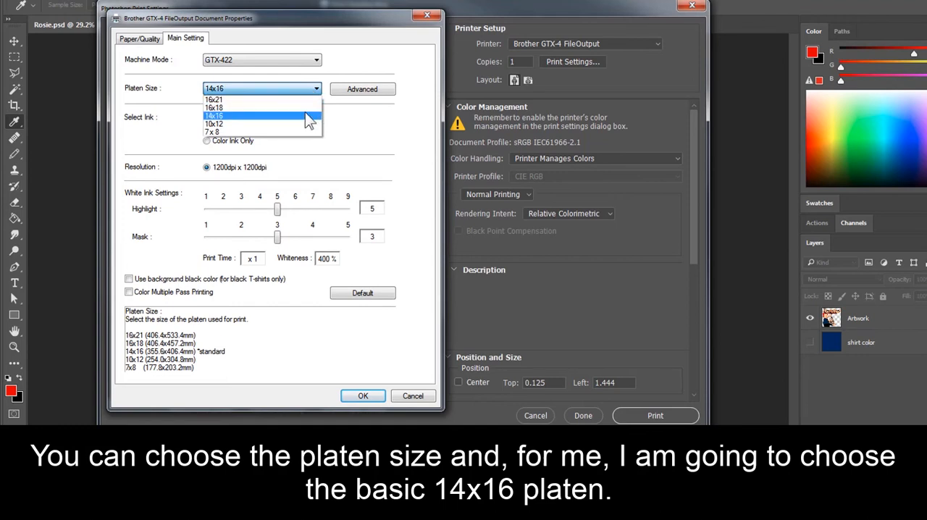
pyautogui.click(310, 116)
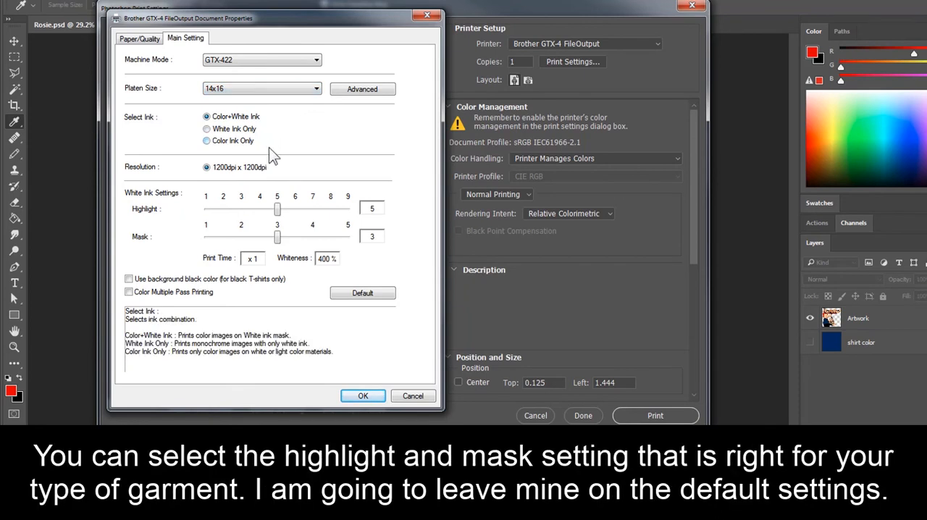
# Review highlight and mask help, keep defaults, and send the artwork to the printer.
pyautogui.click(280, 209)
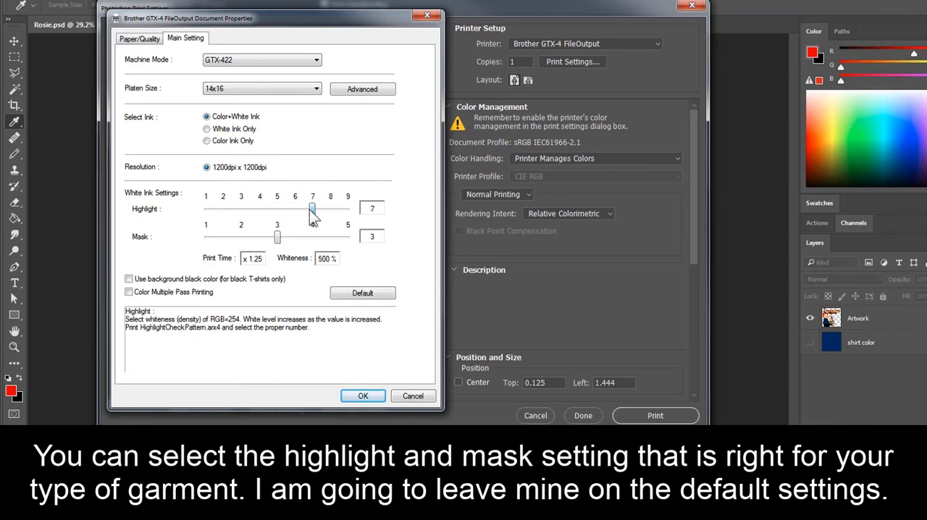
pyautogui.click(277, 237)
pyautogui.moveTo(278, 238); pyautogui.dragTo(279, 239)
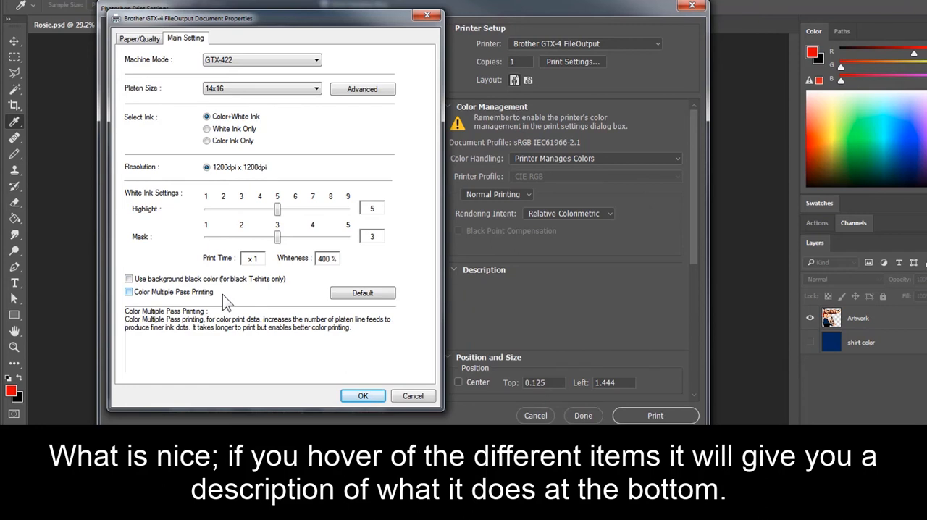
pyautogui.click(363, 396)
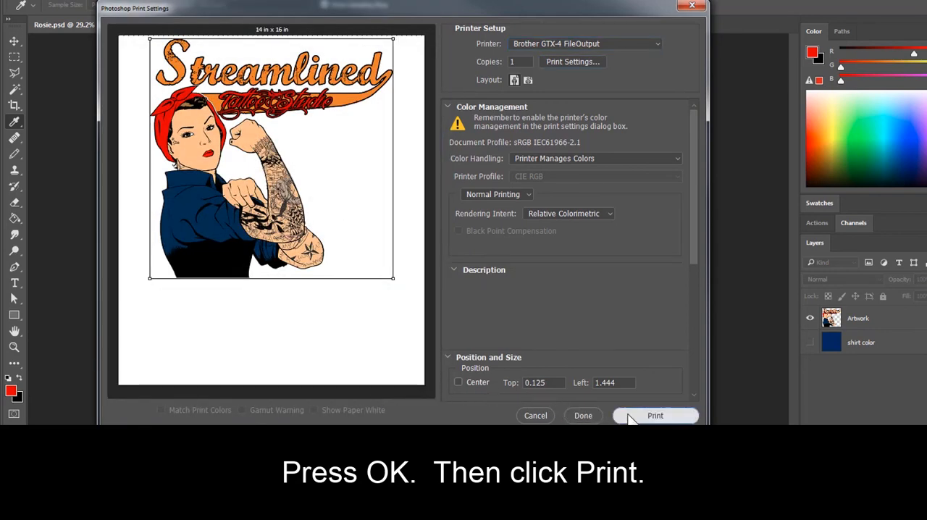
pyautogui.click(655, 415)
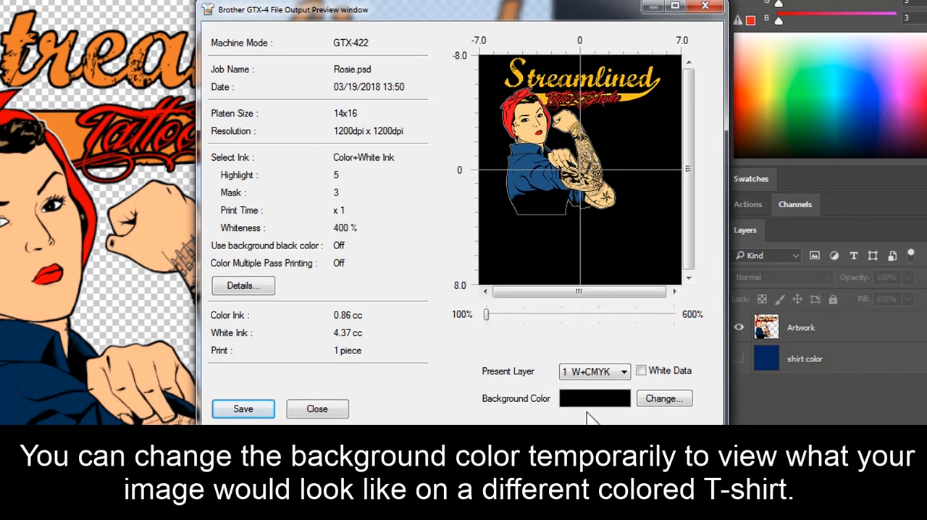
# Set a grey-teal preview background and view the print file details.
pyautogui.click(661, 399)
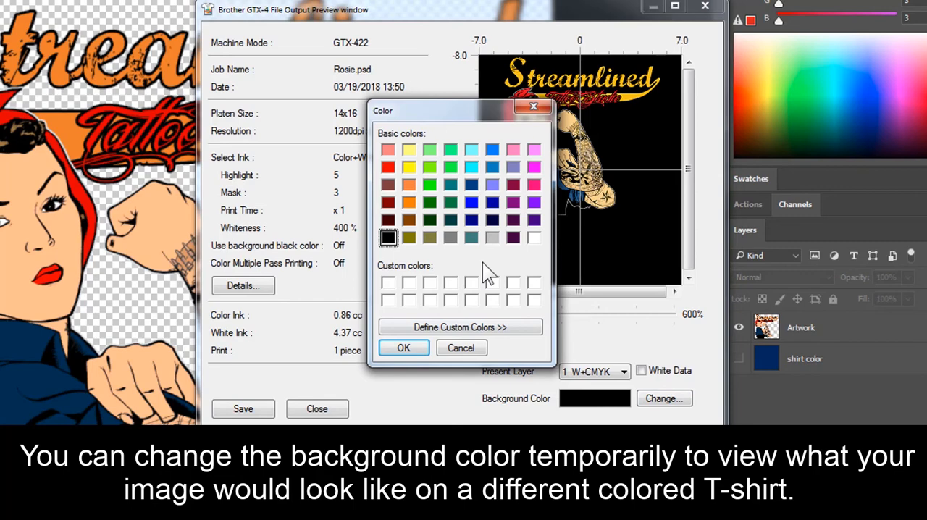
pyautogui.click(472, 238)
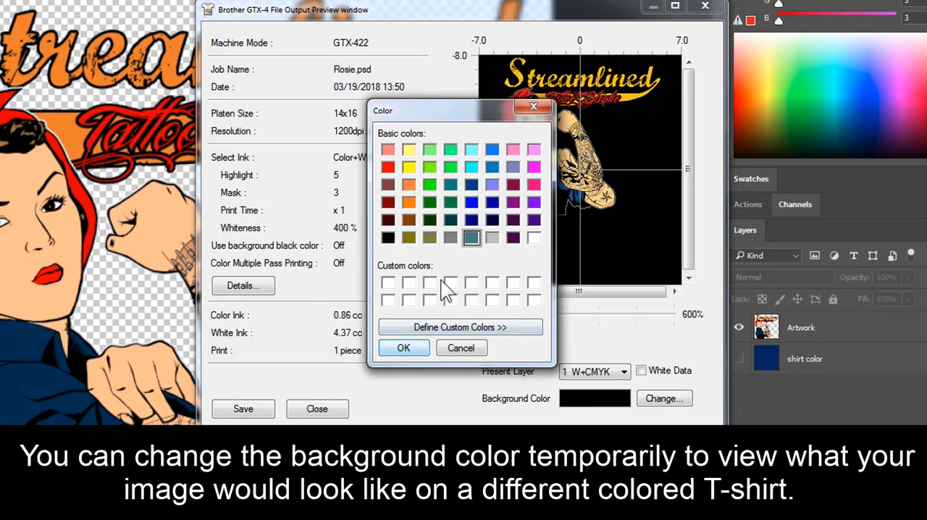
pyautogui.click(404, 348)
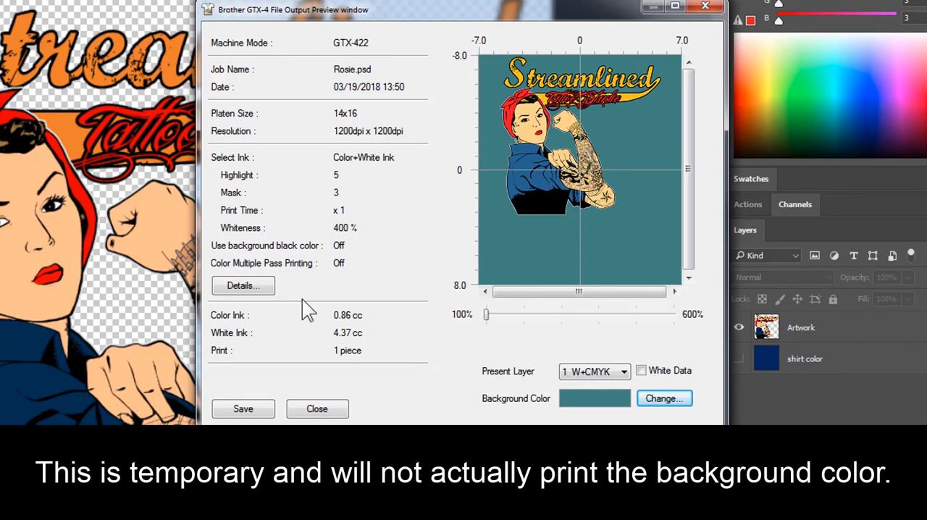
pyautogui.click(261, 285)
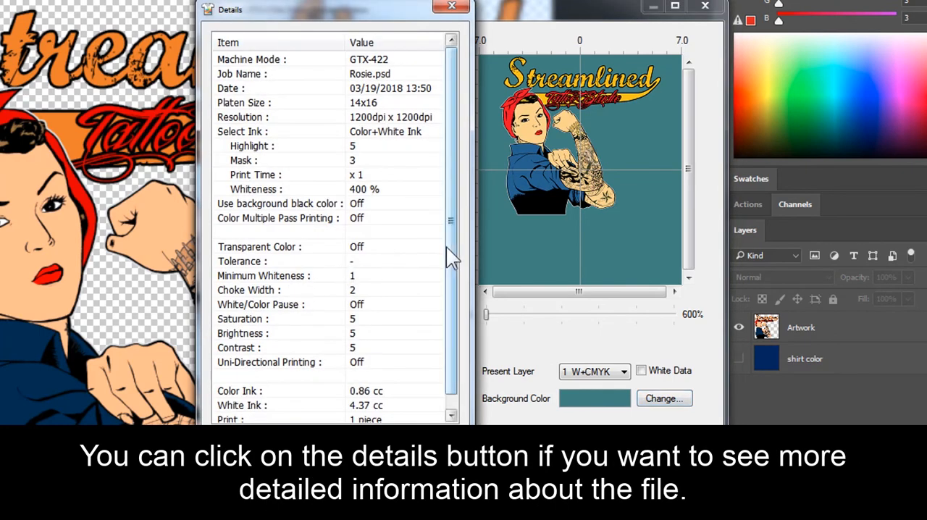
pyautogui.moveTo(446, 247)
pyautogui.mouseDown()
pyautogui.moveTo(451, 278)
pyautogui.moveTo(452, 255)
pyautogui.mouseUp()
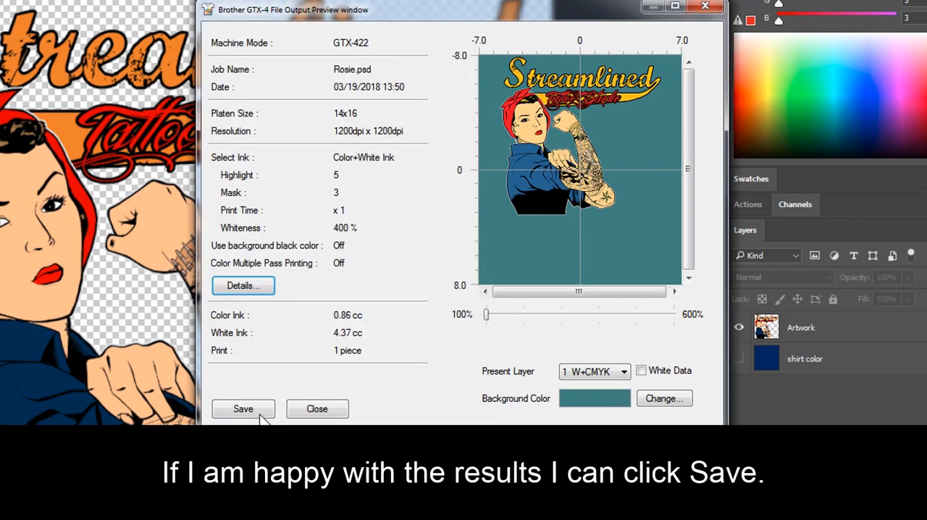
# Save the print job on the Desktop as Rosie.arx4.
pyautogui.click(244, 408)
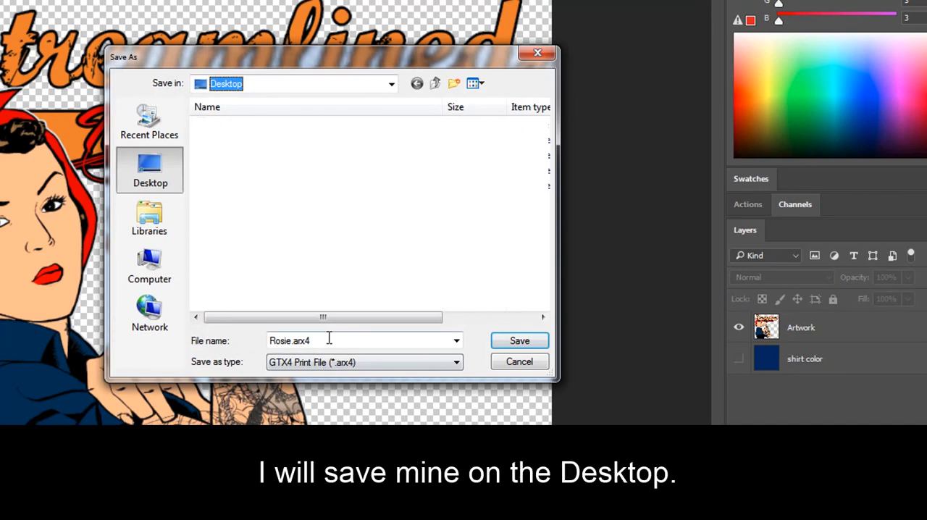
pyautogui.doubleClick(328, 341)
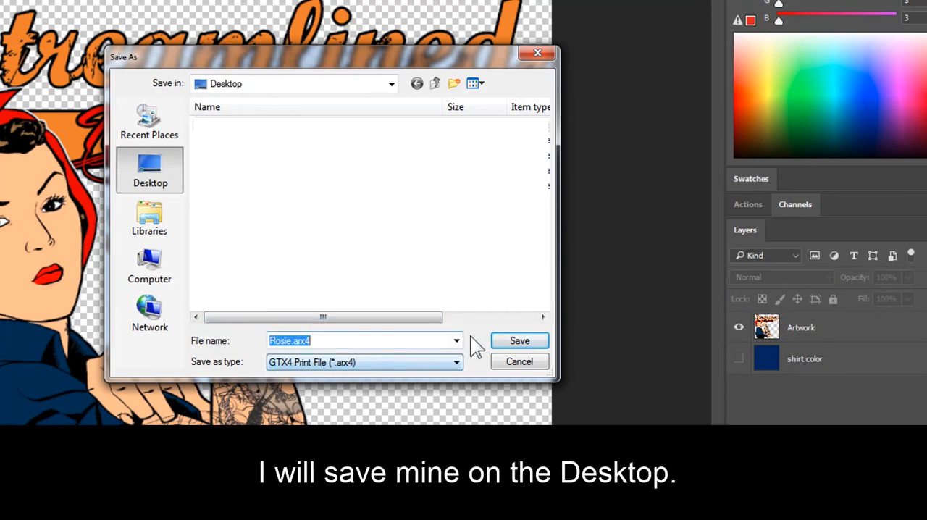
pyautogui.click(520, 341)
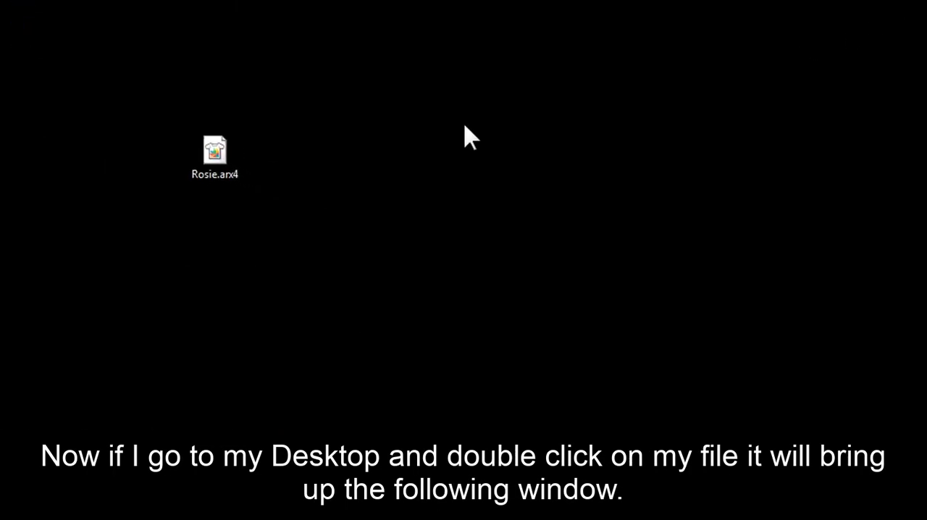
# Select the Rosie.arx4 print file on the Desktop.
pyautogui.click(223, 185)
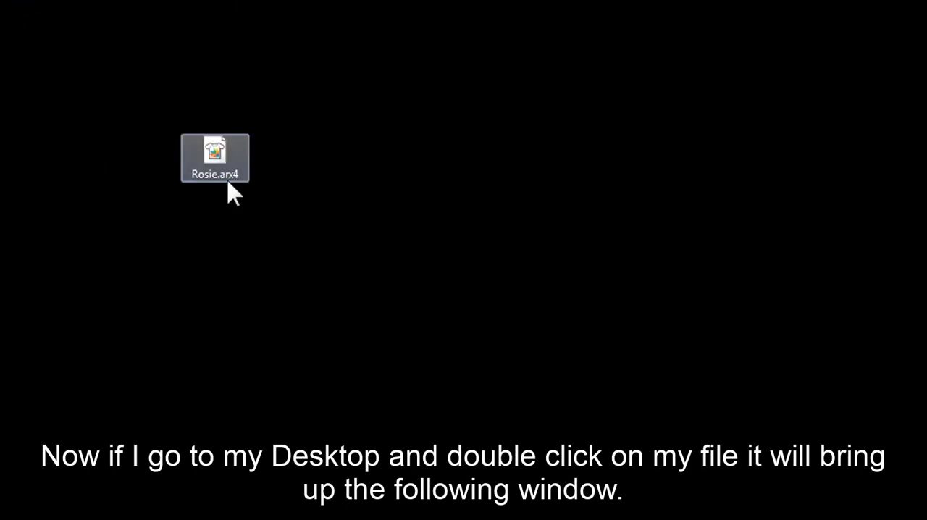